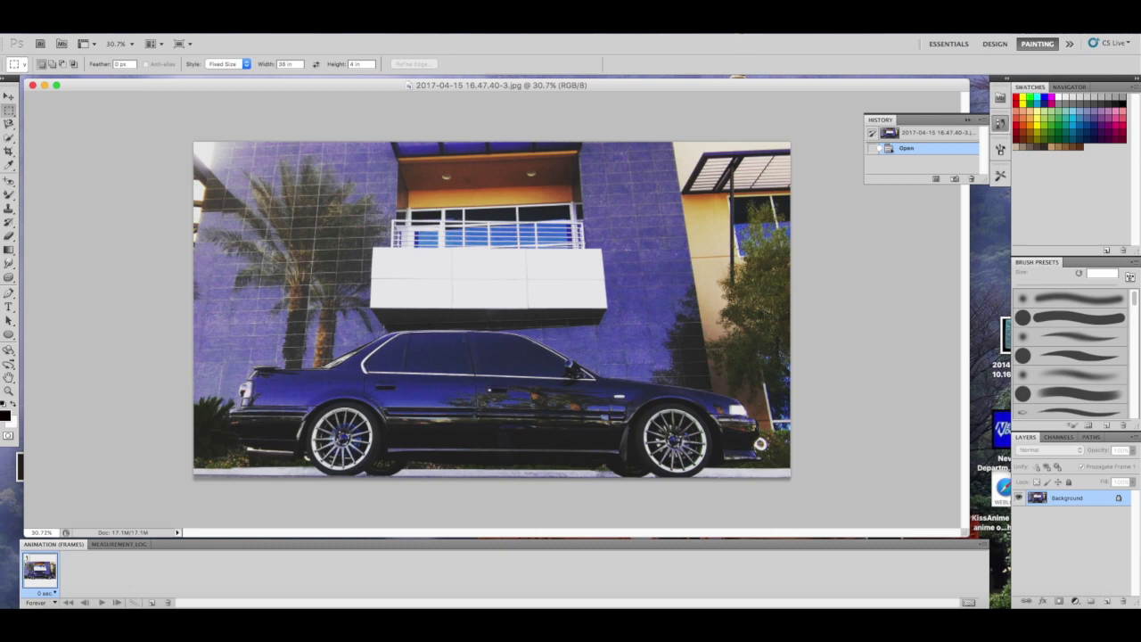
- Create a new white RGB document 36 inches wide and 24 inches high at 700 pixels/inch
key(super+n)
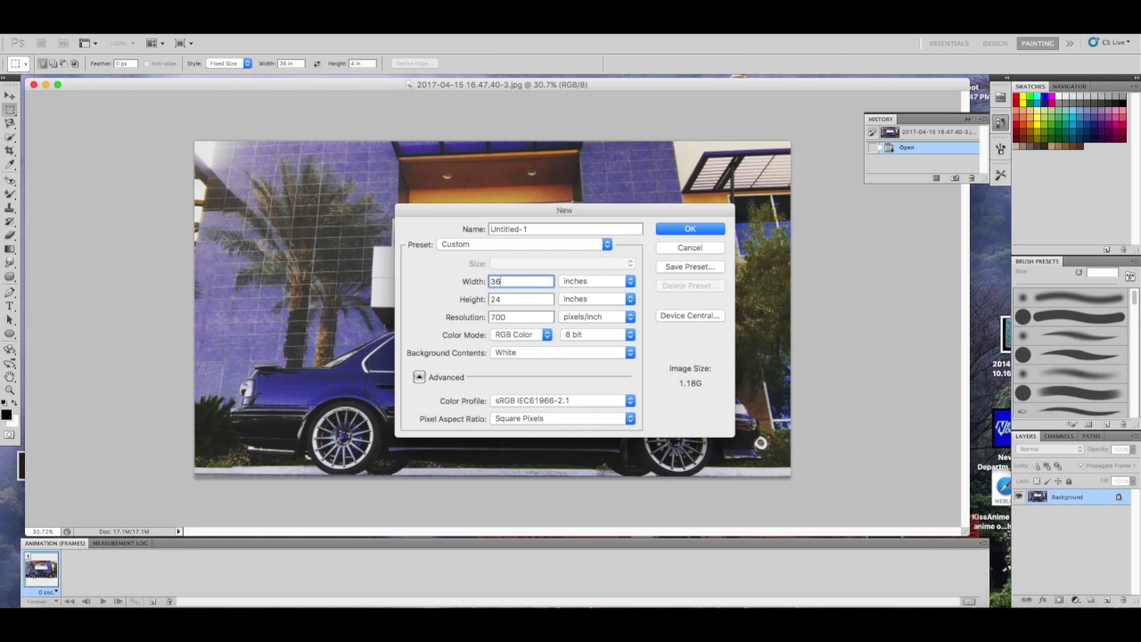
click(521, 299)
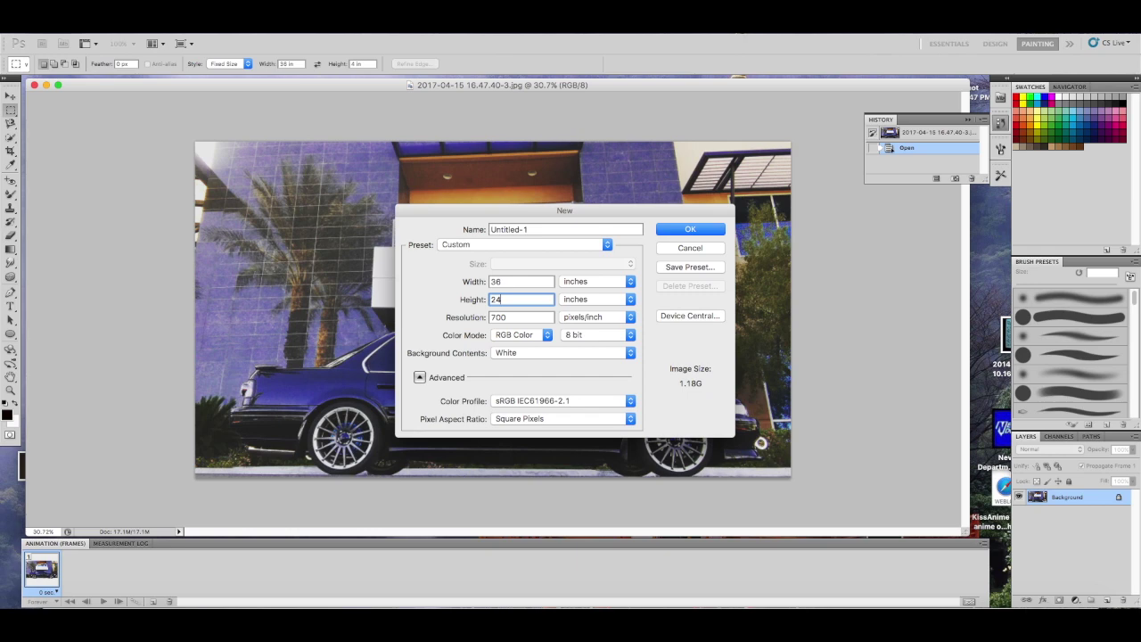
click(508, 317)
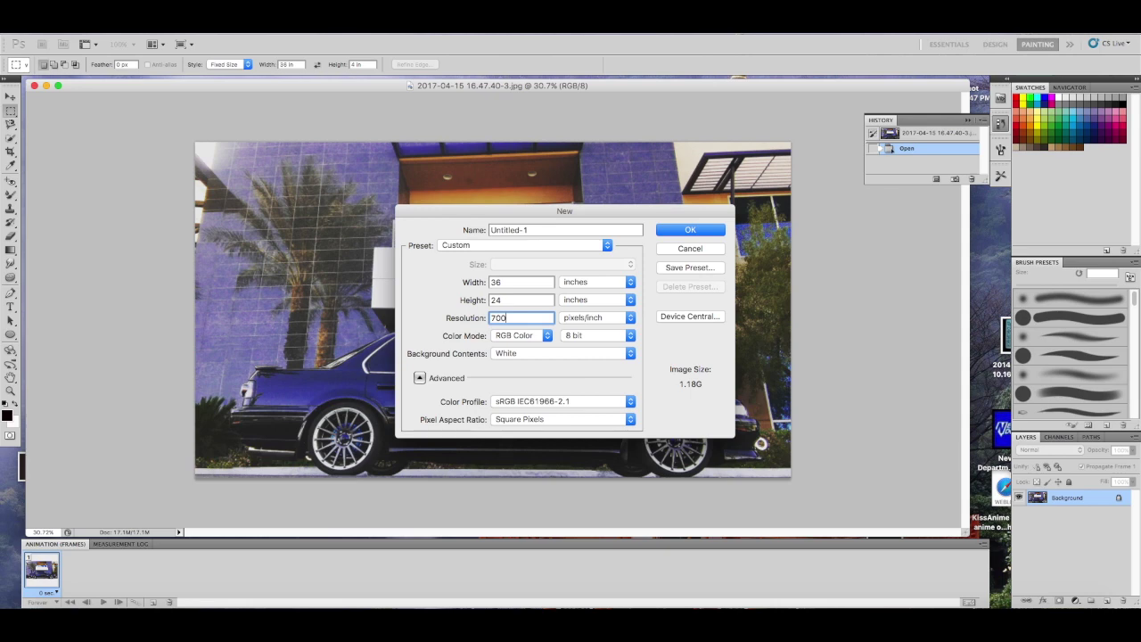
key(Return)
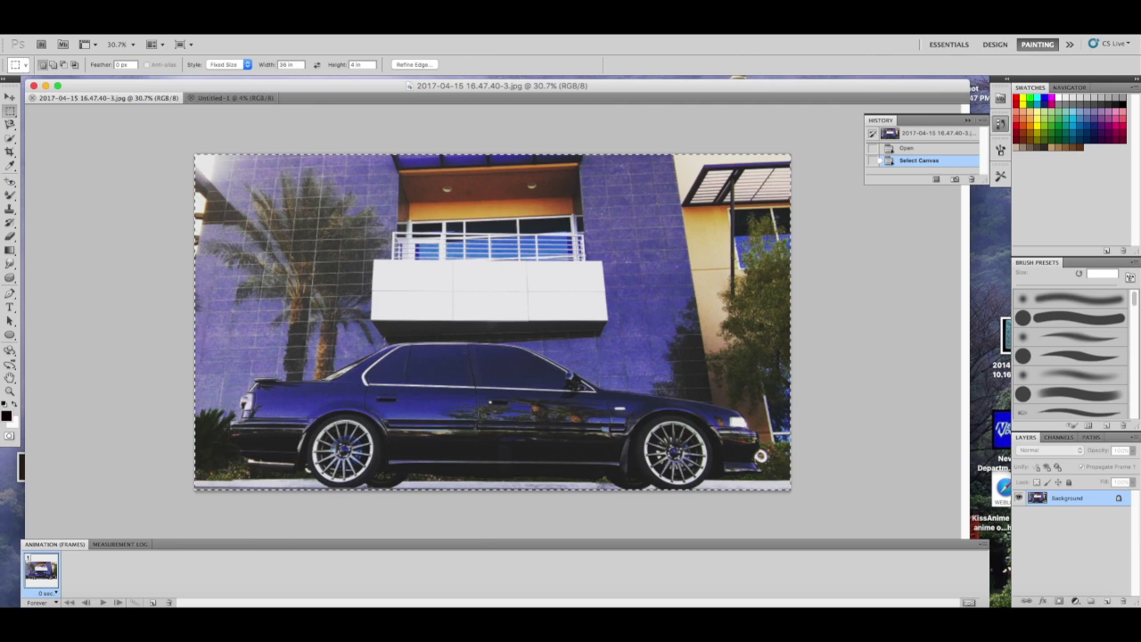
- Cut the whole car photo from its file and paste it into the new blank document
key(super+x)
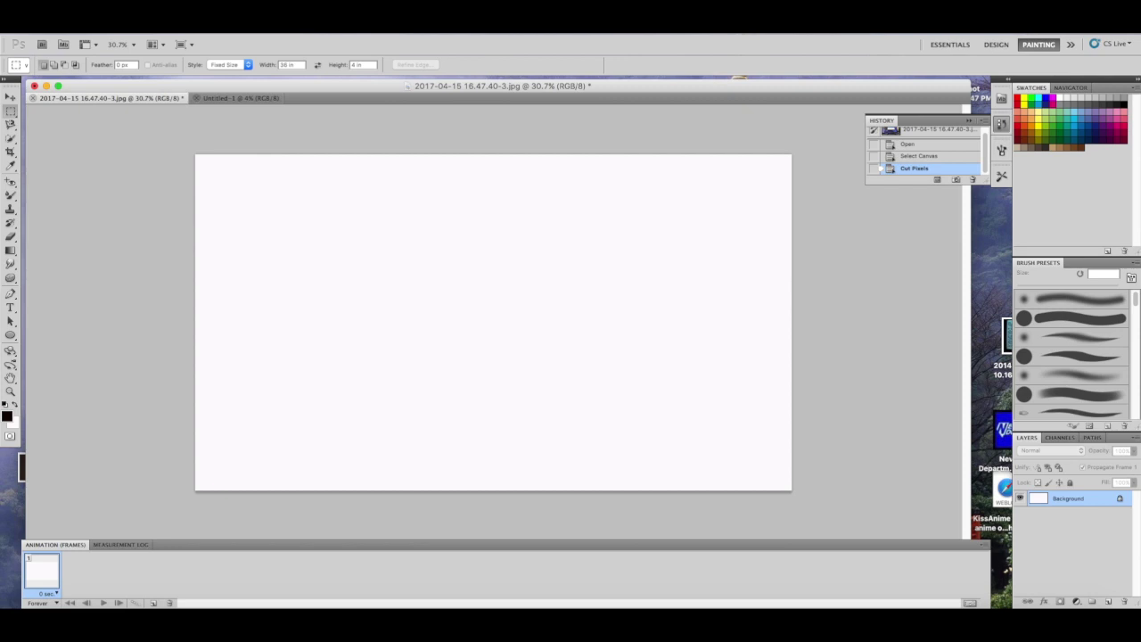
key(ctrl+Tab)
key(super+v)
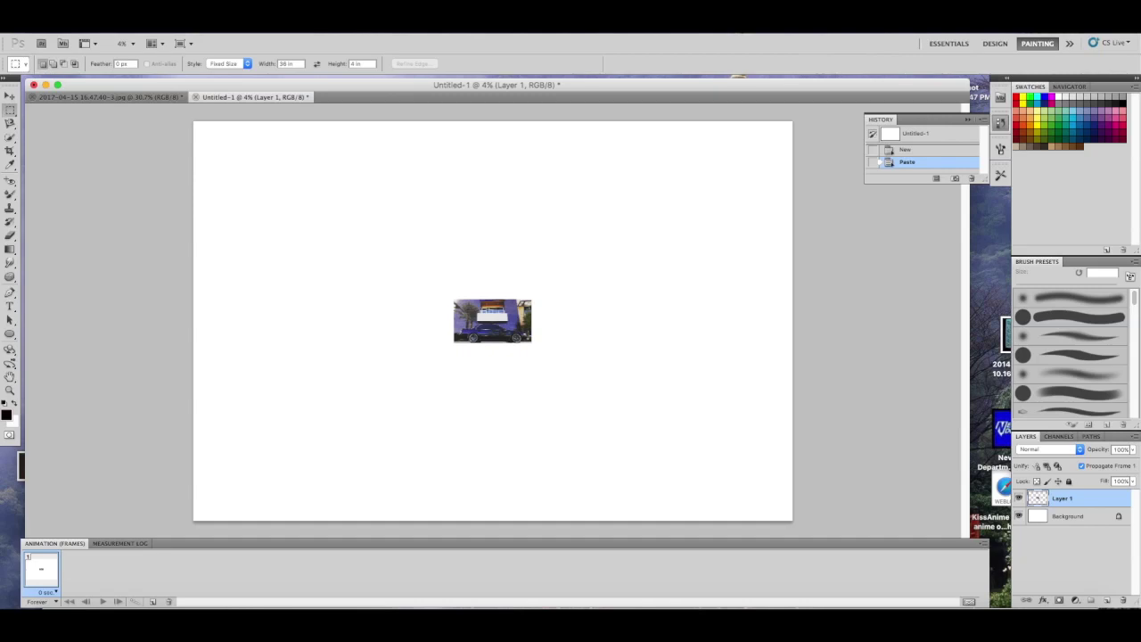
- Scale the pasted car photo up proportionally to the full canvas width and center it on the canvas
key(v)
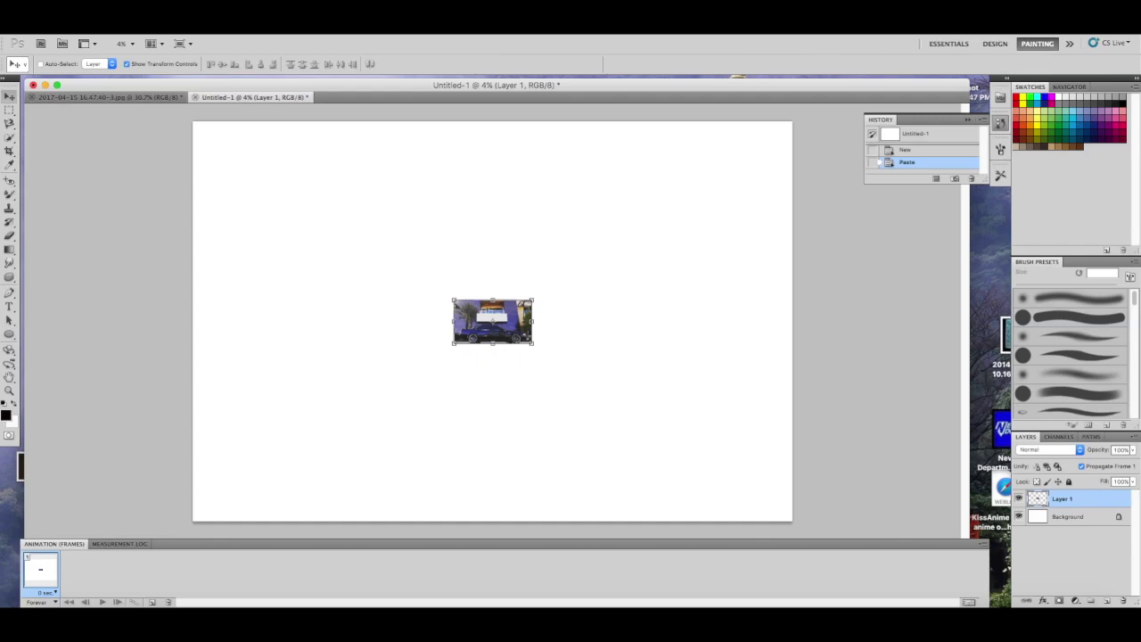
drag(532, 343, 738, 498)
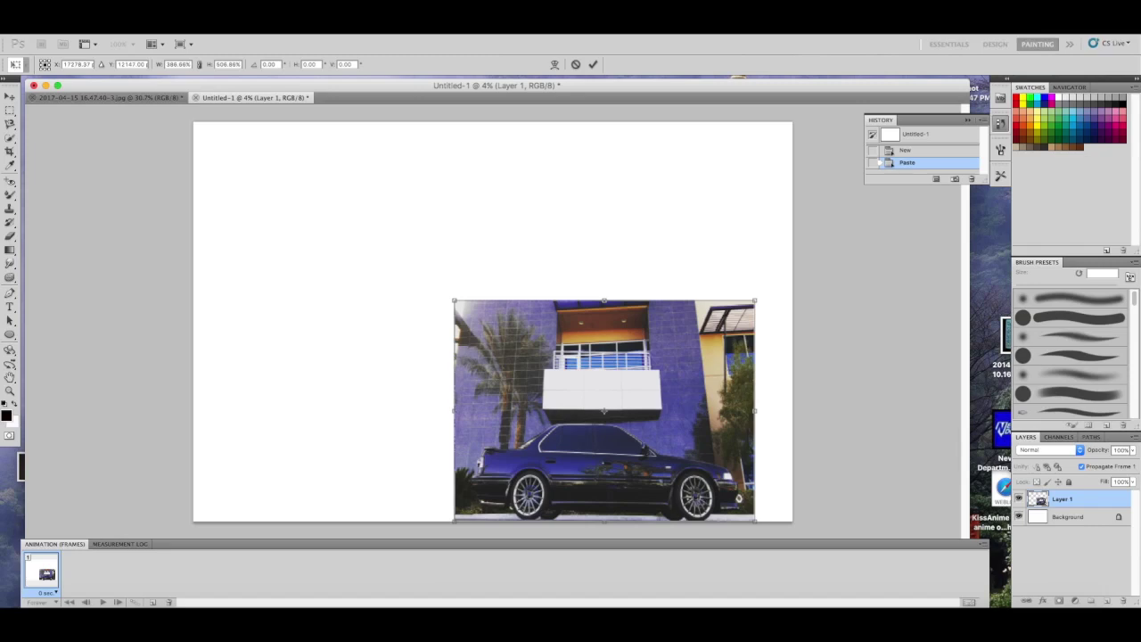
drag(755, 519, 861, 527)
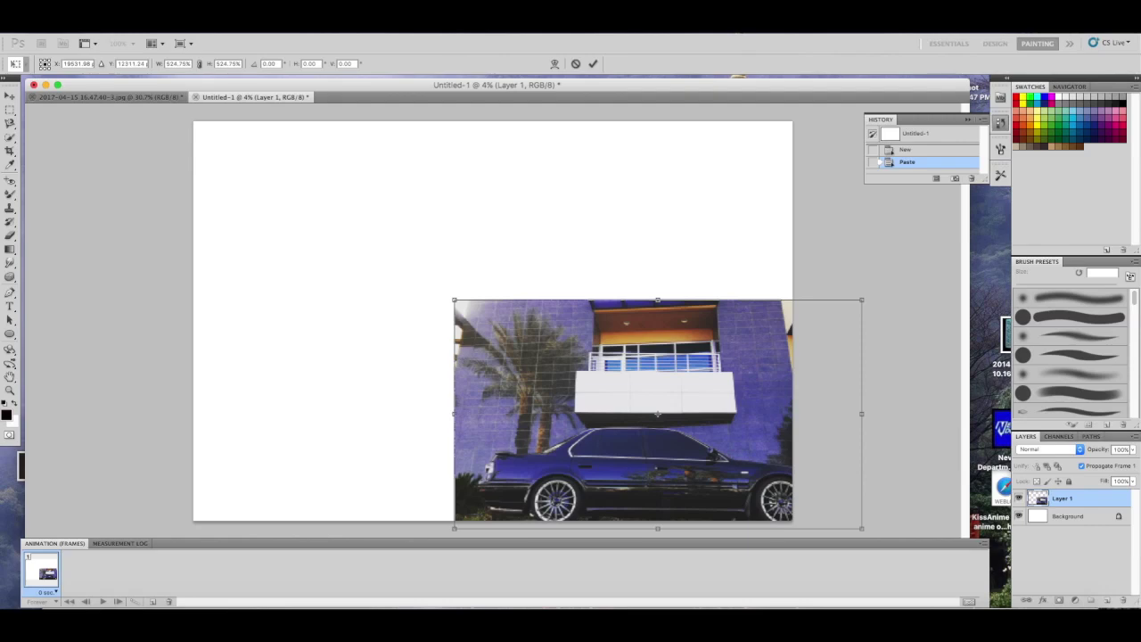
drag(657, 414, 396, 235)
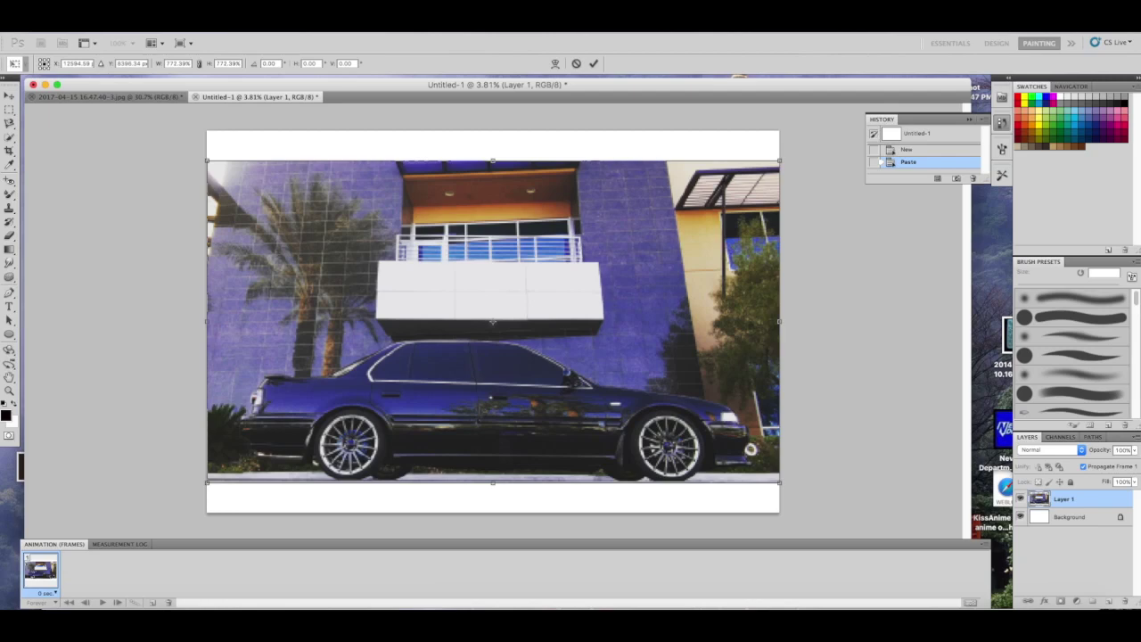
- Apply the transformation and save the document as car wall.psd in Photoshop format in the Car wall folder
key(super+s)
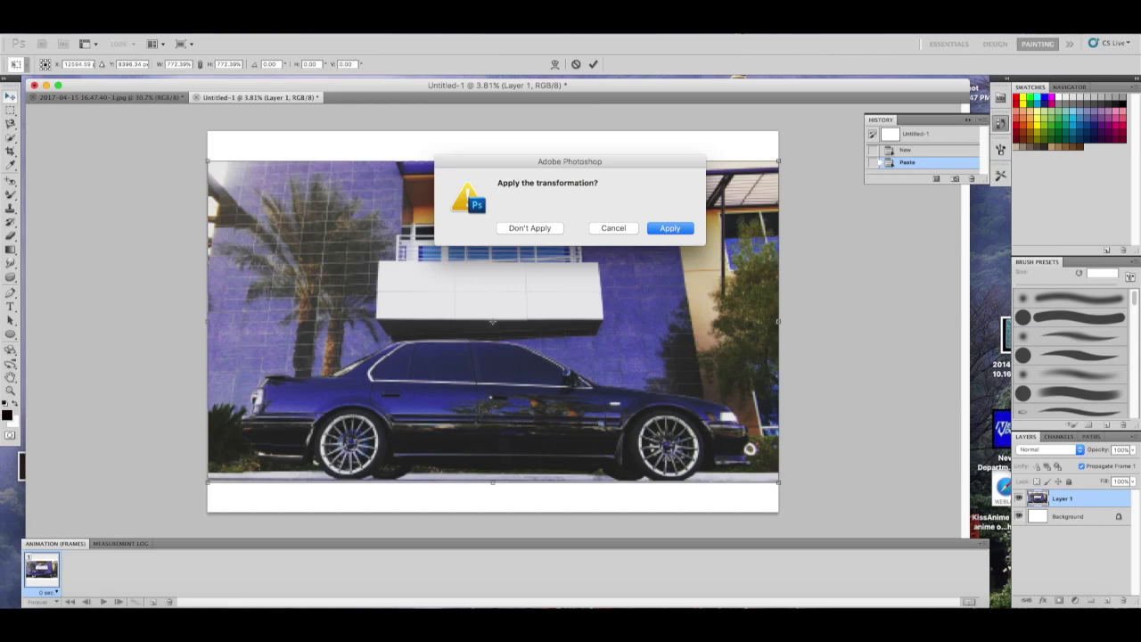
key(Return)
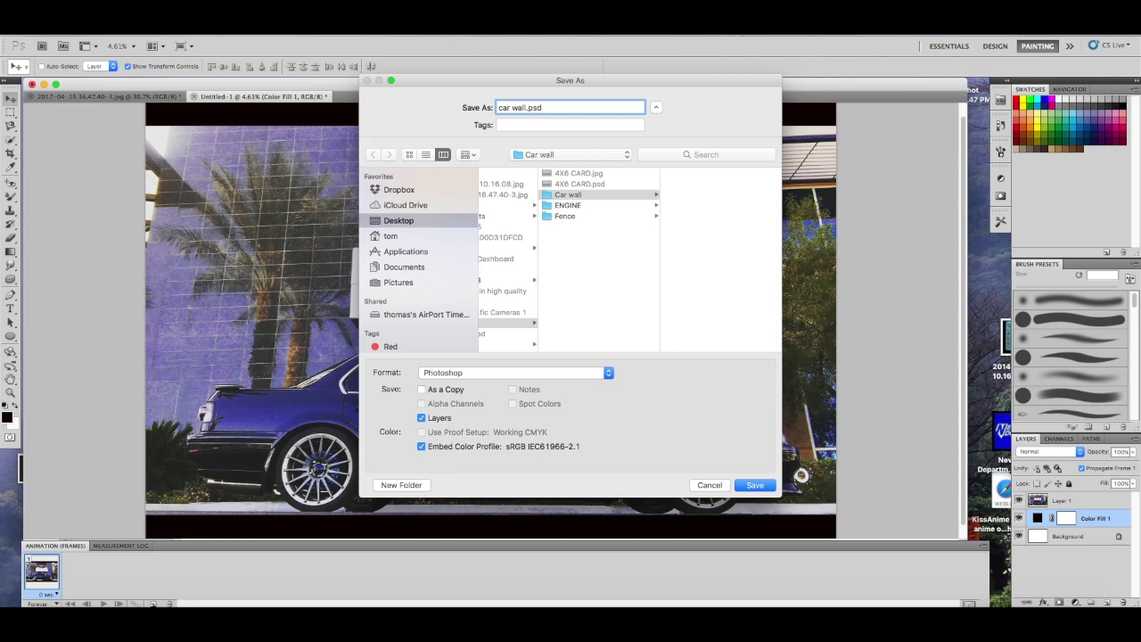
key(Return)
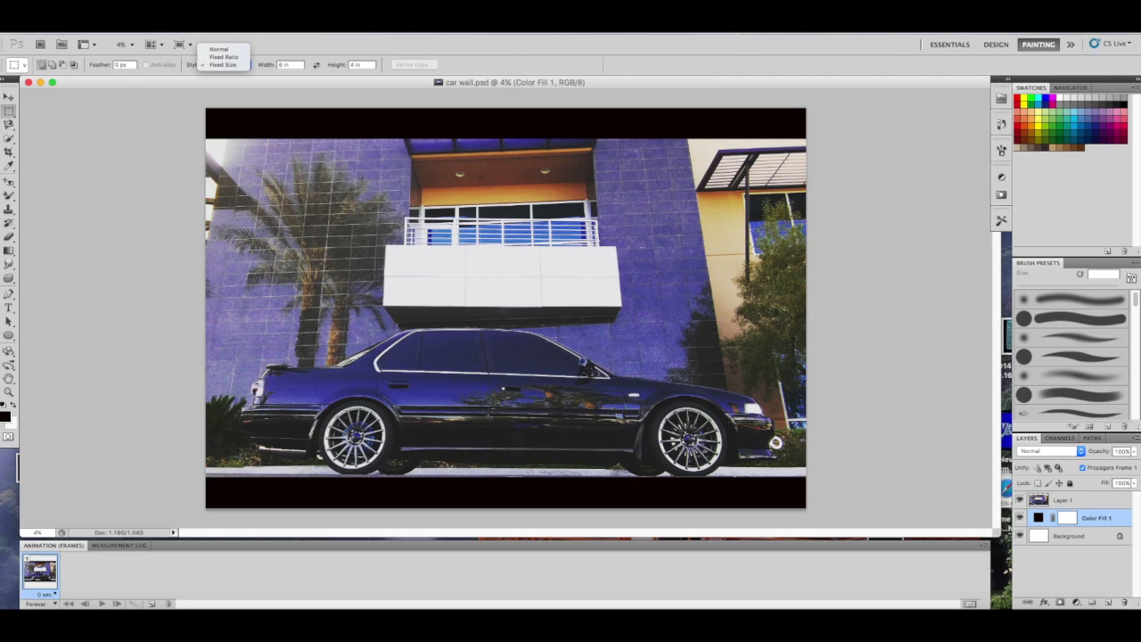
- Place a fixed-size 36 in by 4 in marquee selection across the top of the image and merge the visible layers
key(Return)
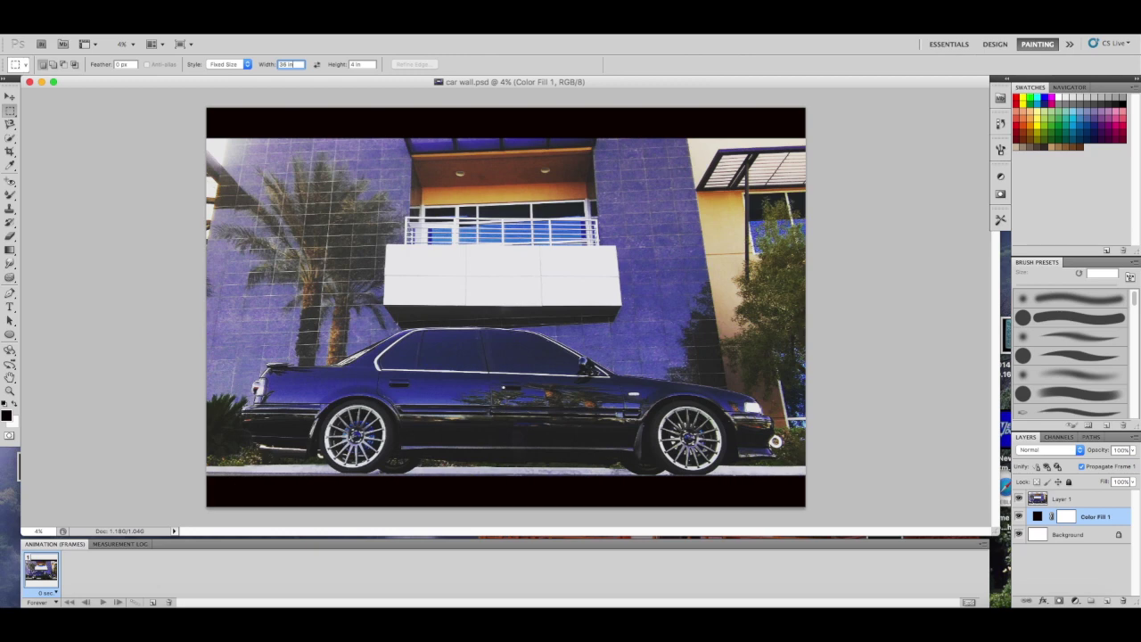
key(Tab)
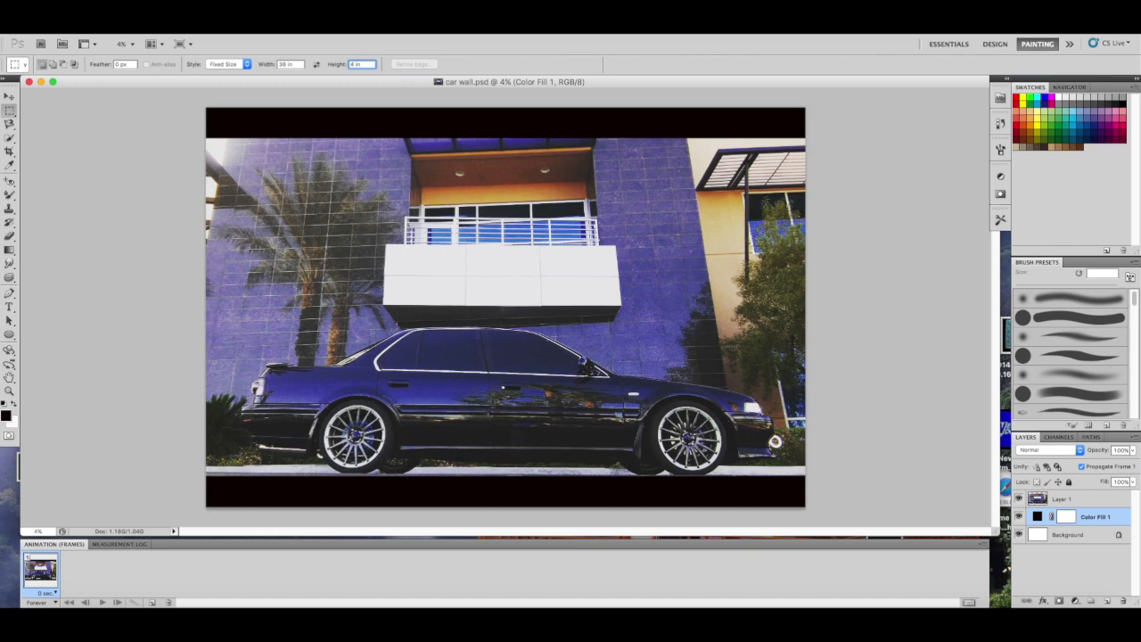
click(210, 178)
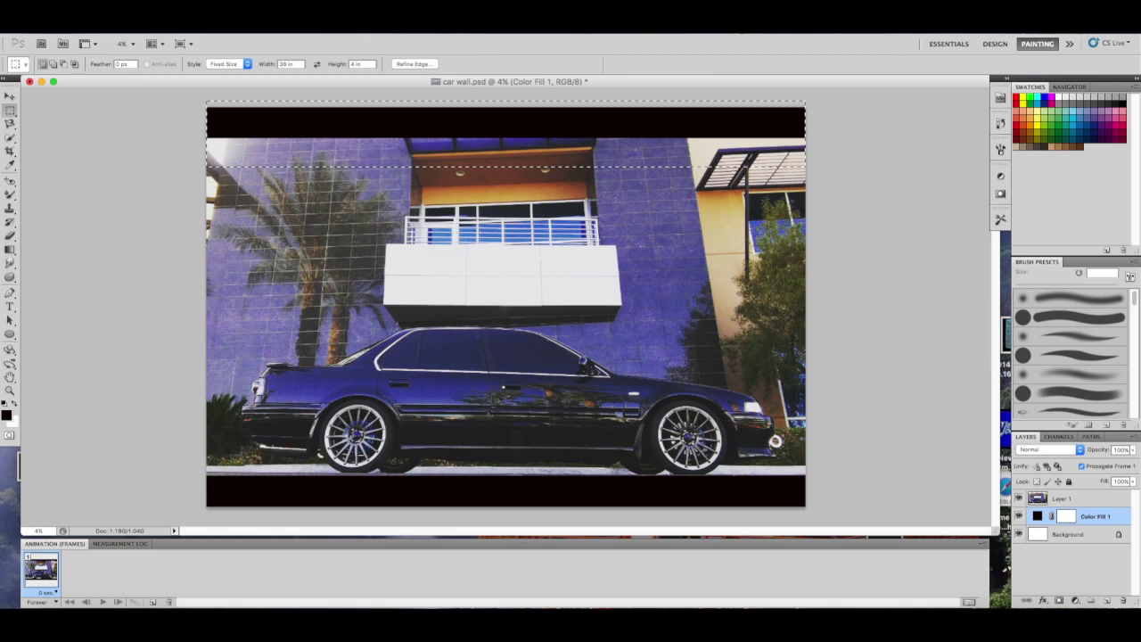
key(super+shift+e)
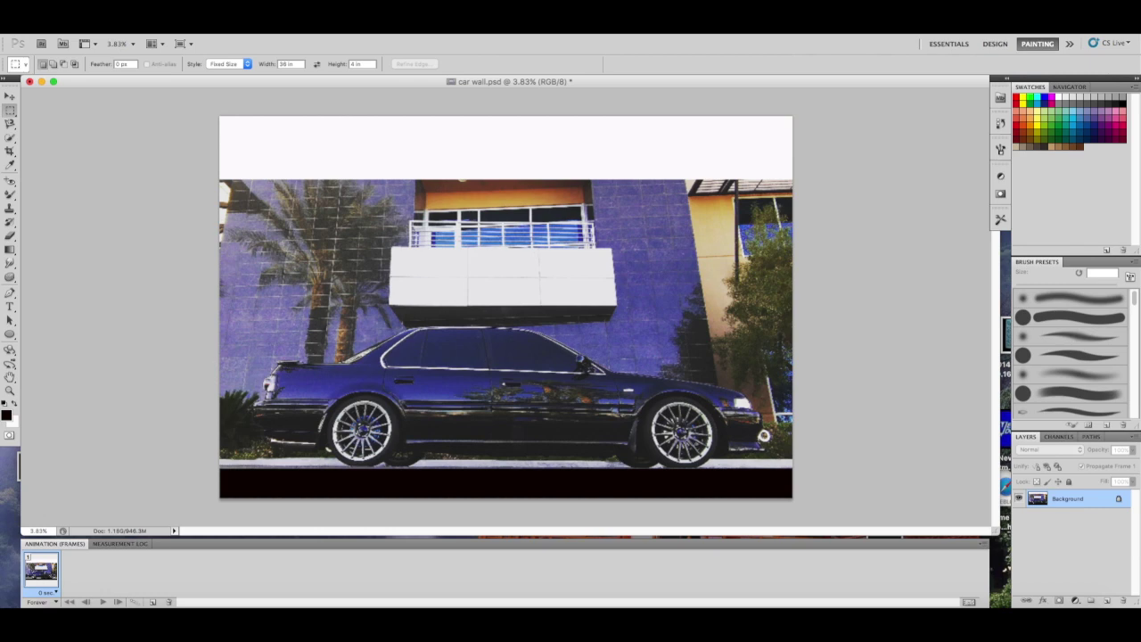
- Paste the second cut strip into a new clipboard-sized document of 25195 by 2800 pixels at 700 pixels/inch
scroll(506, 307, up, 1)
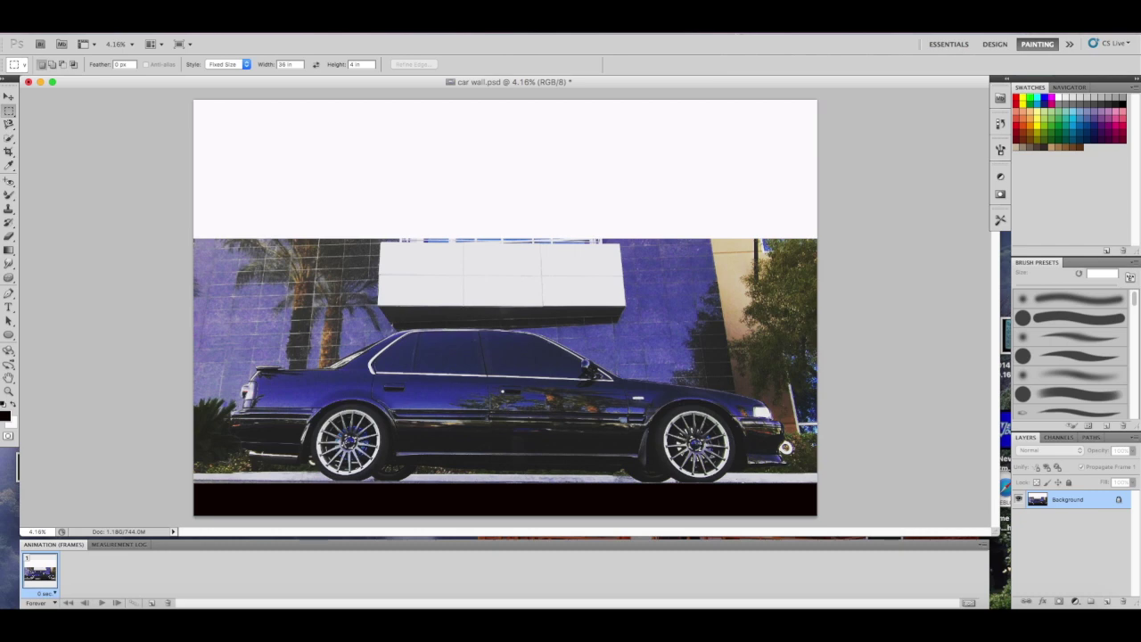
key(super+n)
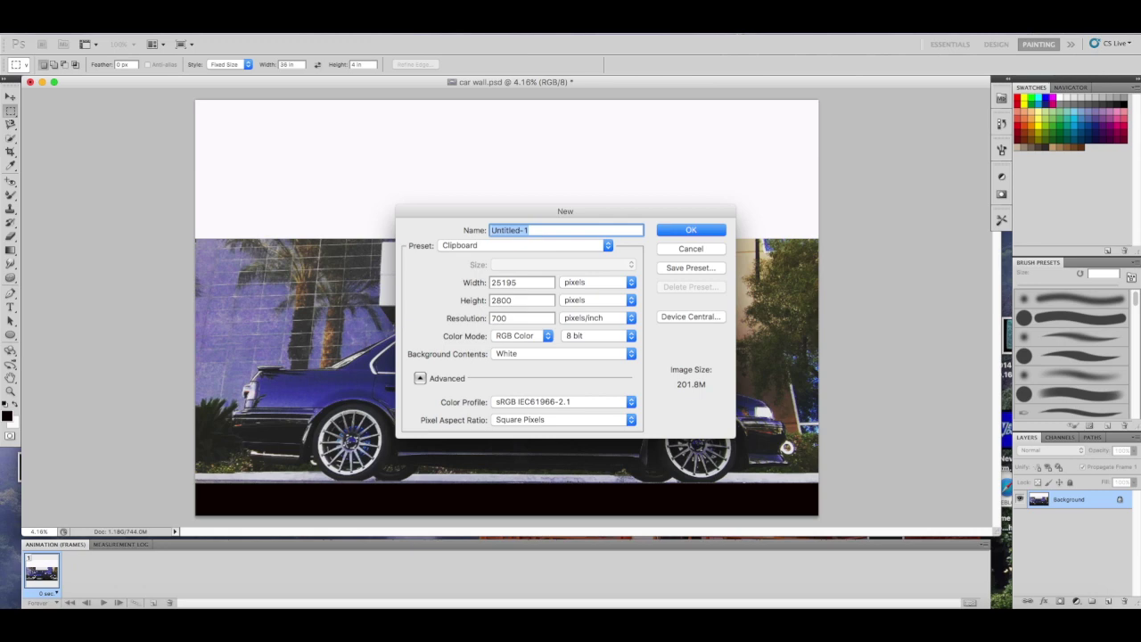
key(Return)
key(super+v)
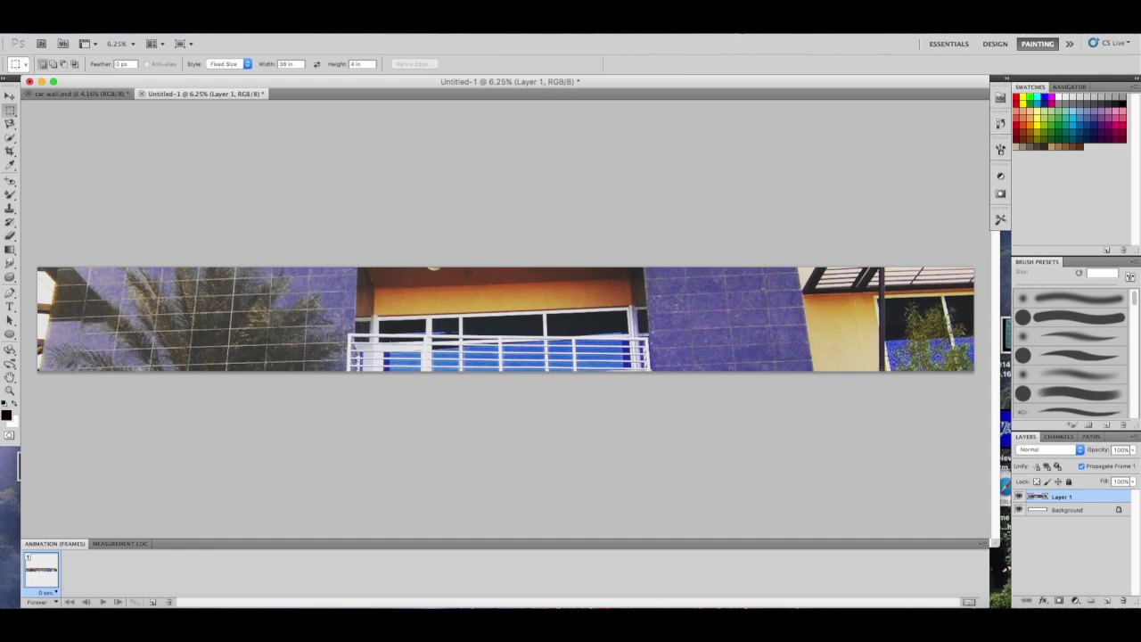
- Save the strip as wall cut 2.psd in the Car wall folder with Maximize Compatibility on, and close it
key(super+s)
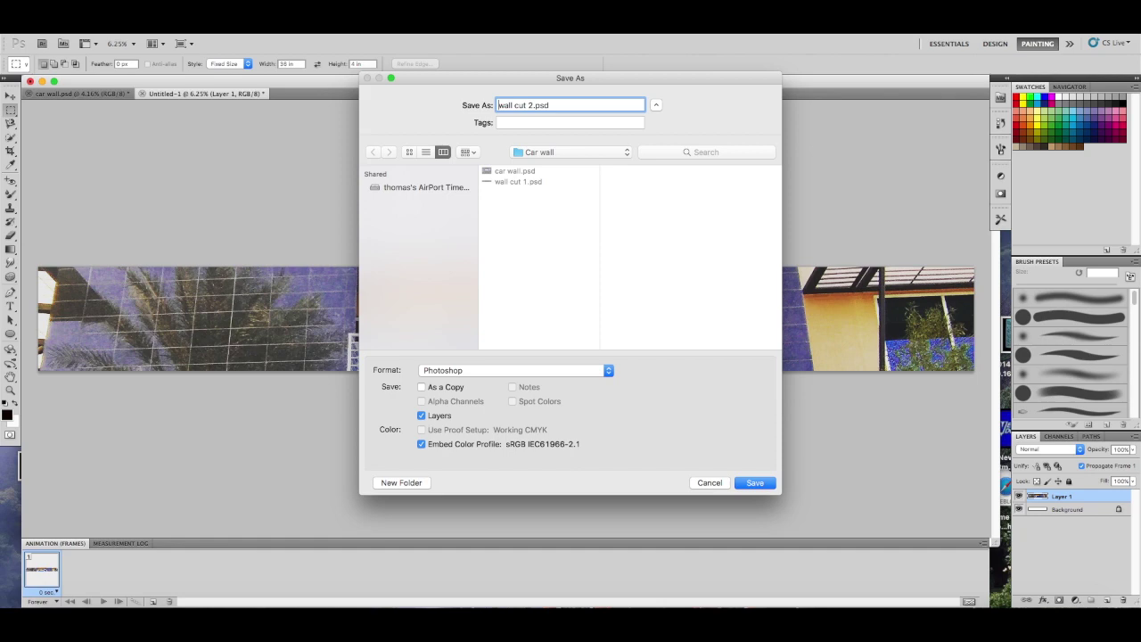
key(Return)
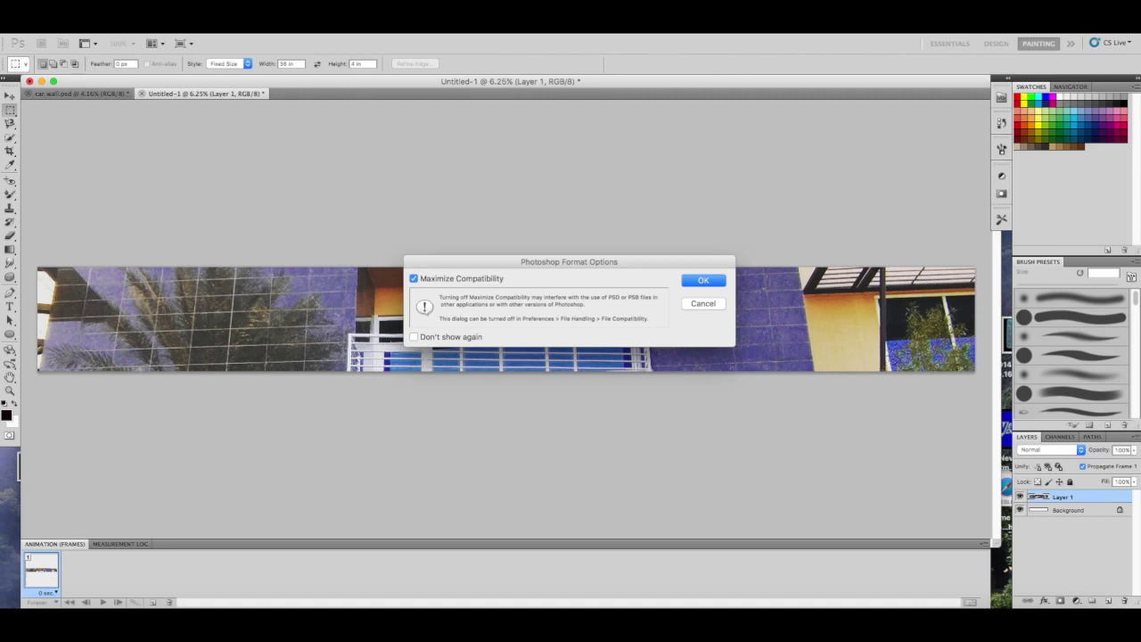
key(Return)
key(super+w)
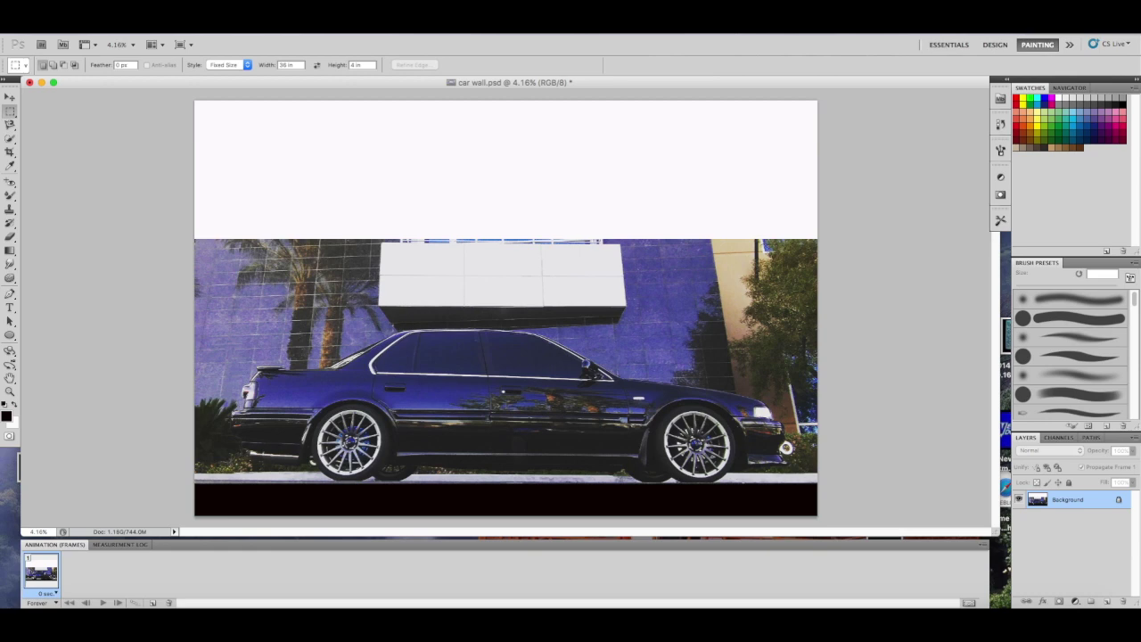
- Align the 36 by 4 inch selection with the remaining photo's upper edge and cut out the strip containing the white balcony panel
click(198, 249)
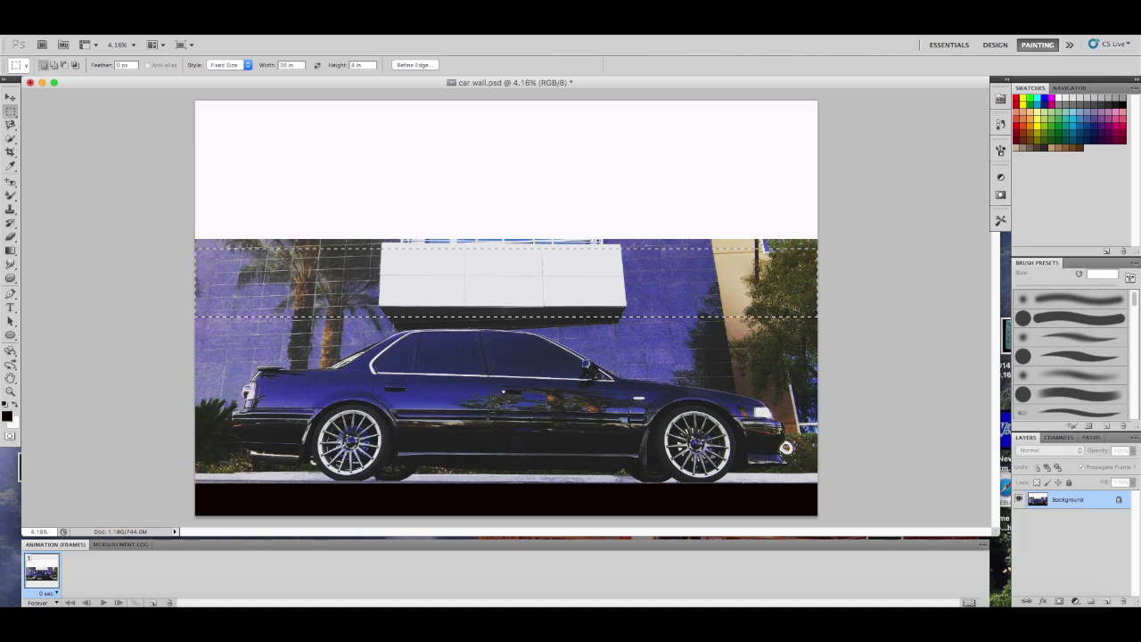
scroll(502, 239, up, 10)
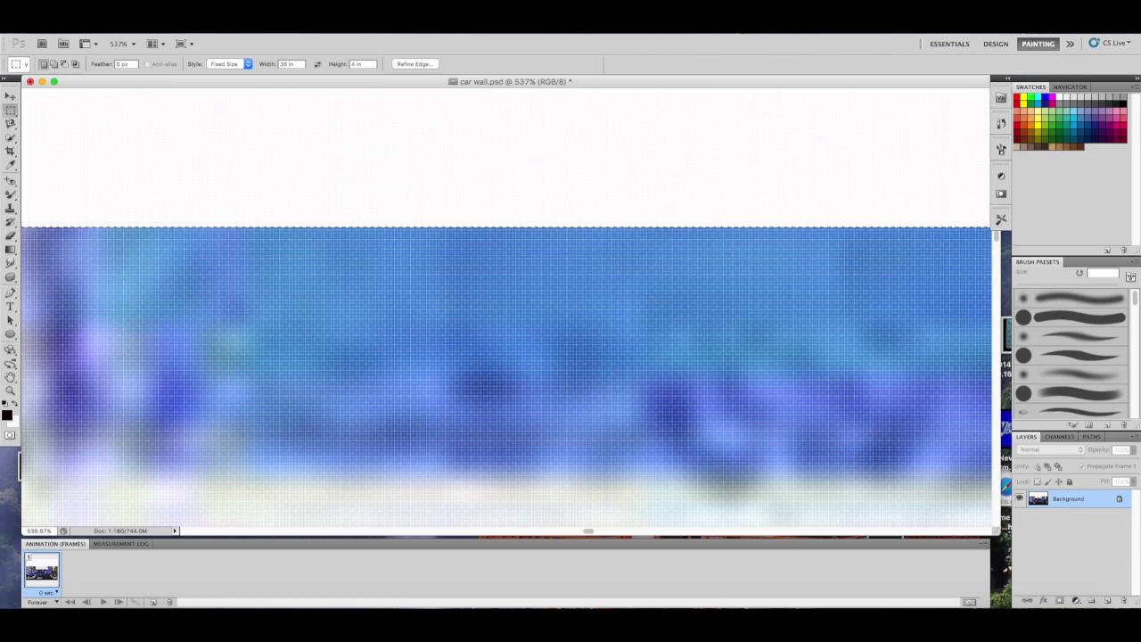
scroll(505, 303, up, 5)
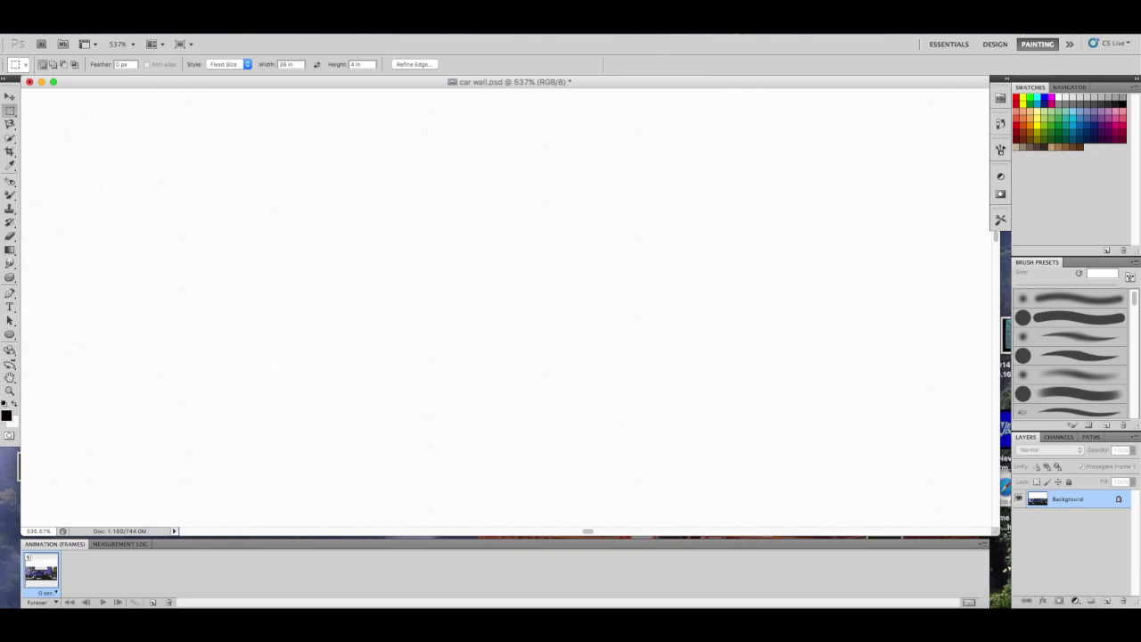
key(super+0)
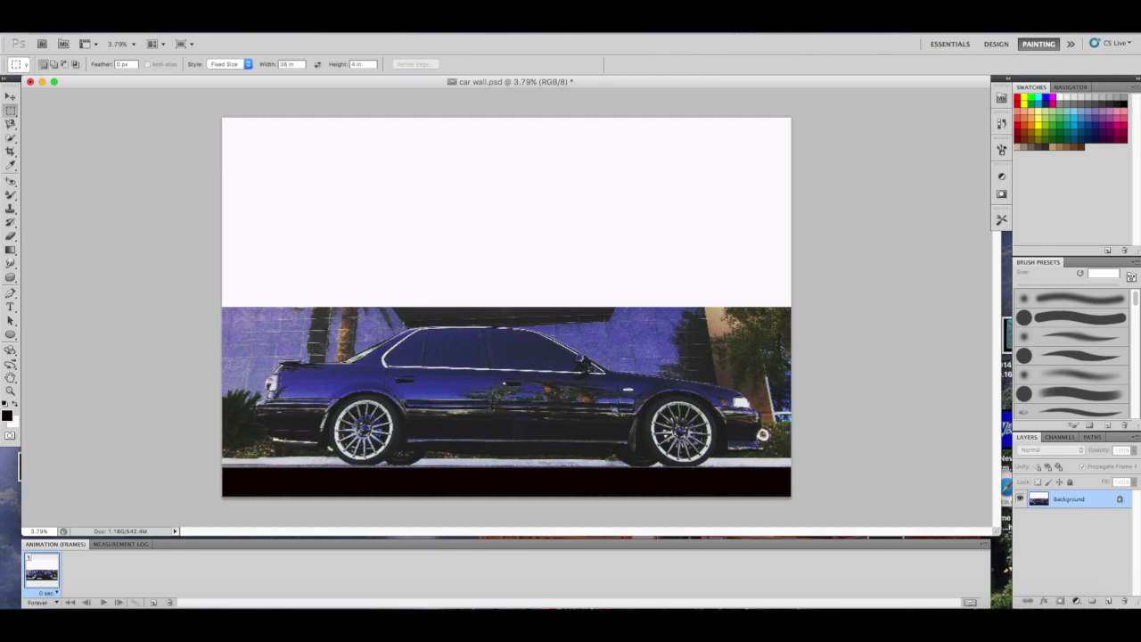
- Align the 36 by 4 inch selection with the photo's new upper edge and cut out the strip containing the car's roof and windows
click(223, 304)
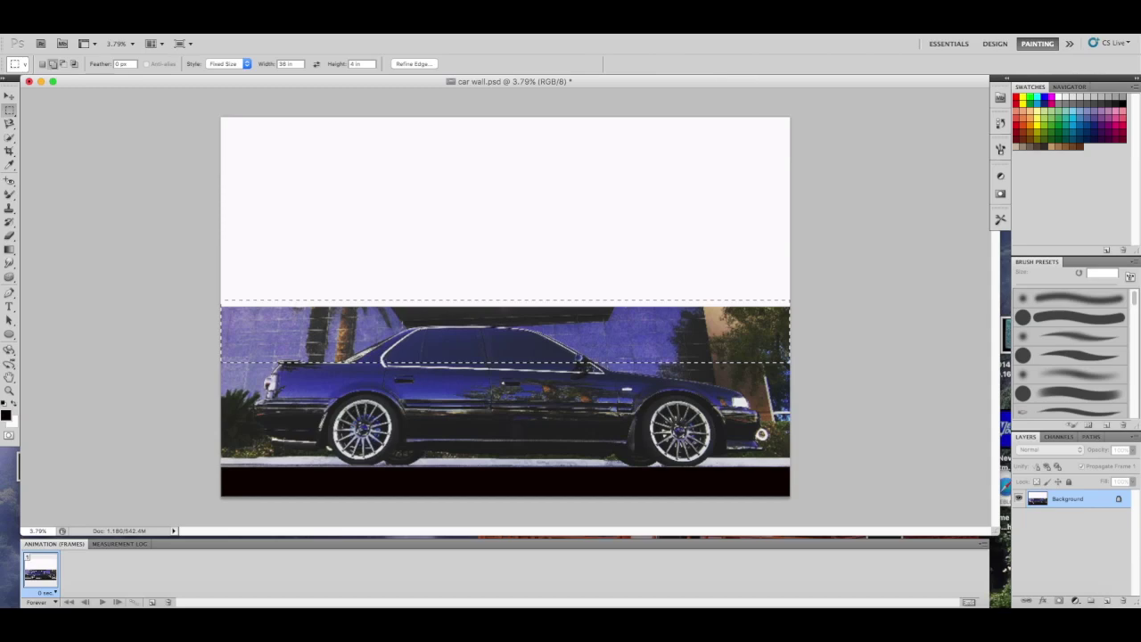
scroll(505, 307, up, 10)
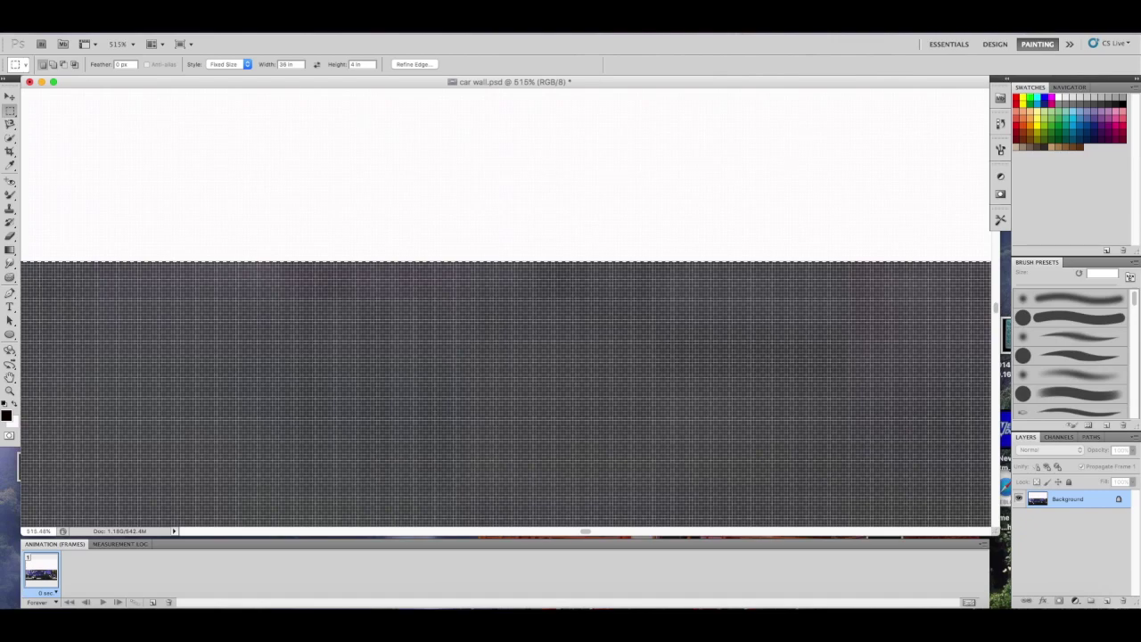
key(super+0)
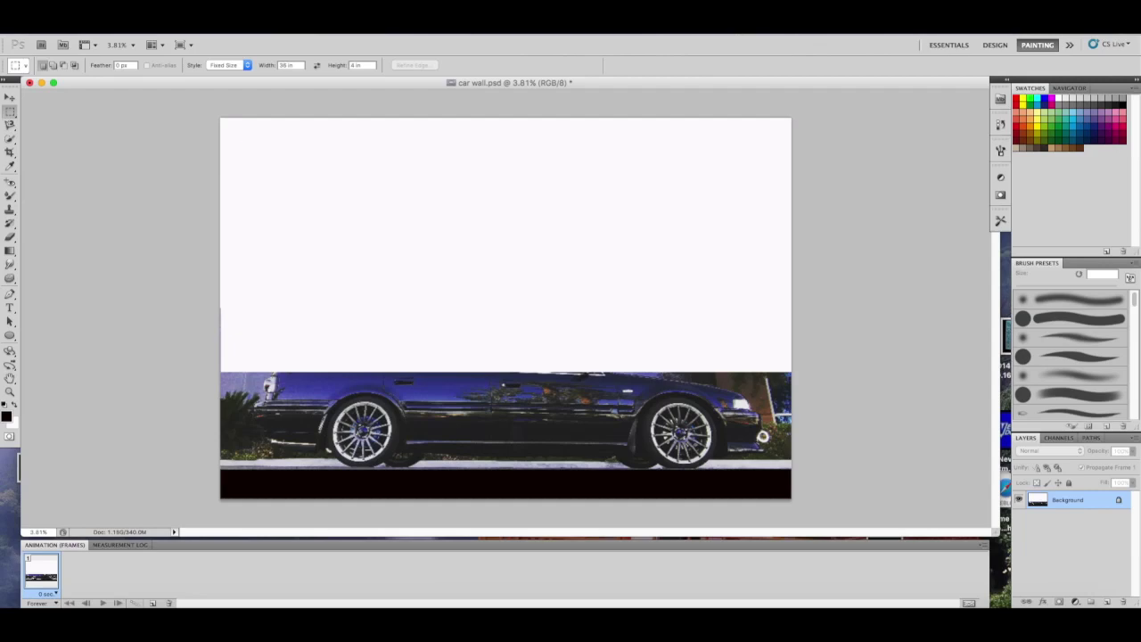
- Align the fixed-size selection exactly with the remaining photo's upper edge and cut out the strip through the car's body and upper wheels
click(221, 287)
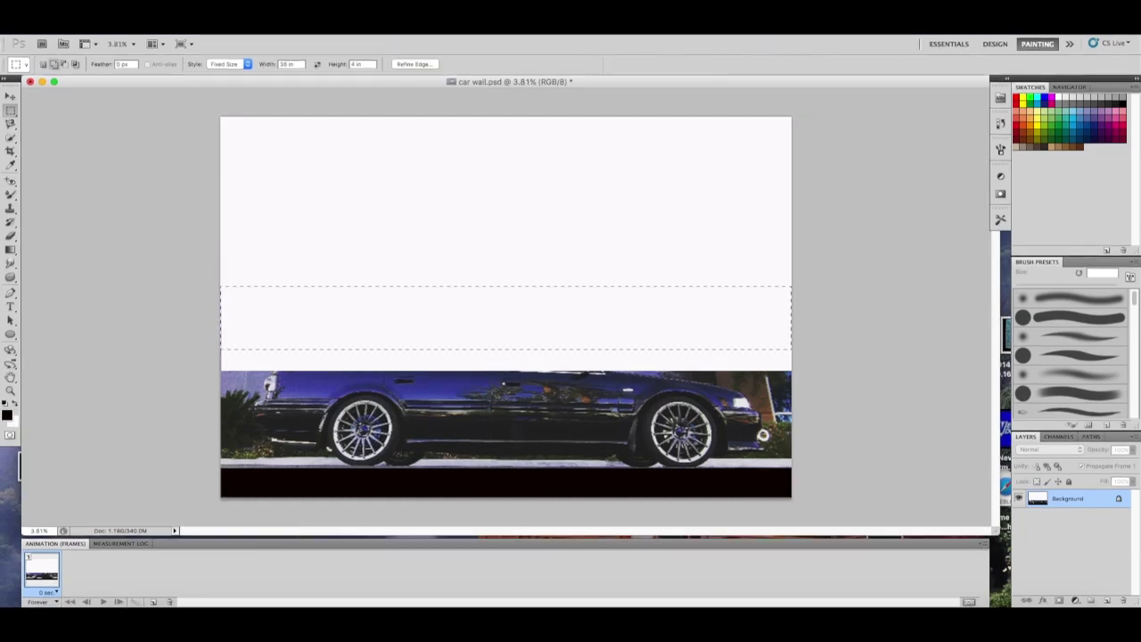
click(221, 372)
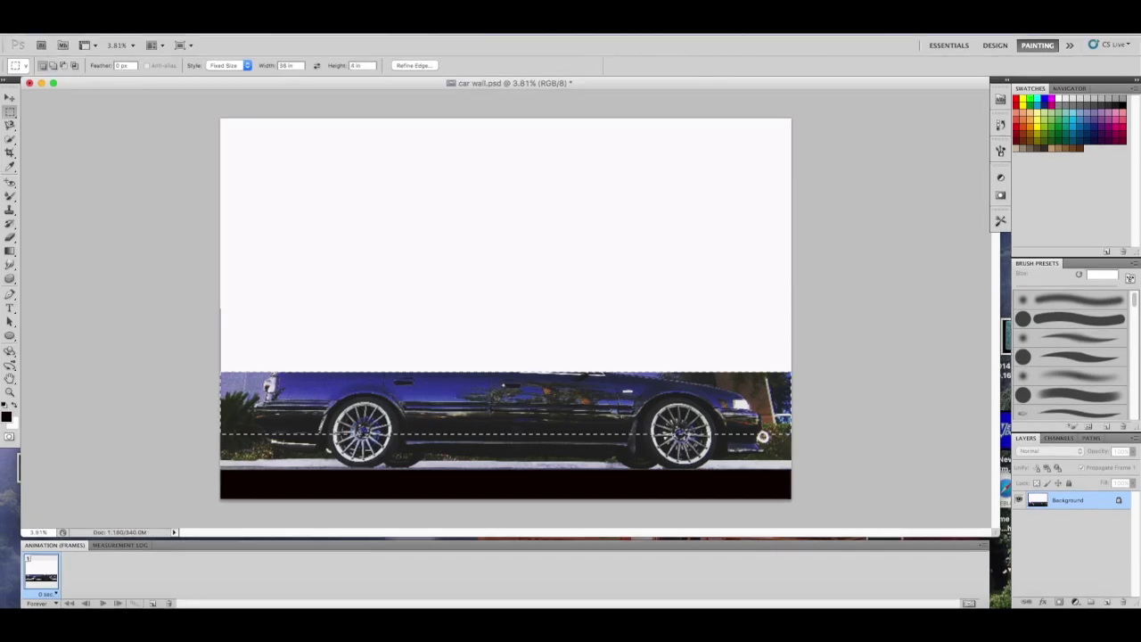
scroll(506, 401, up, 10)
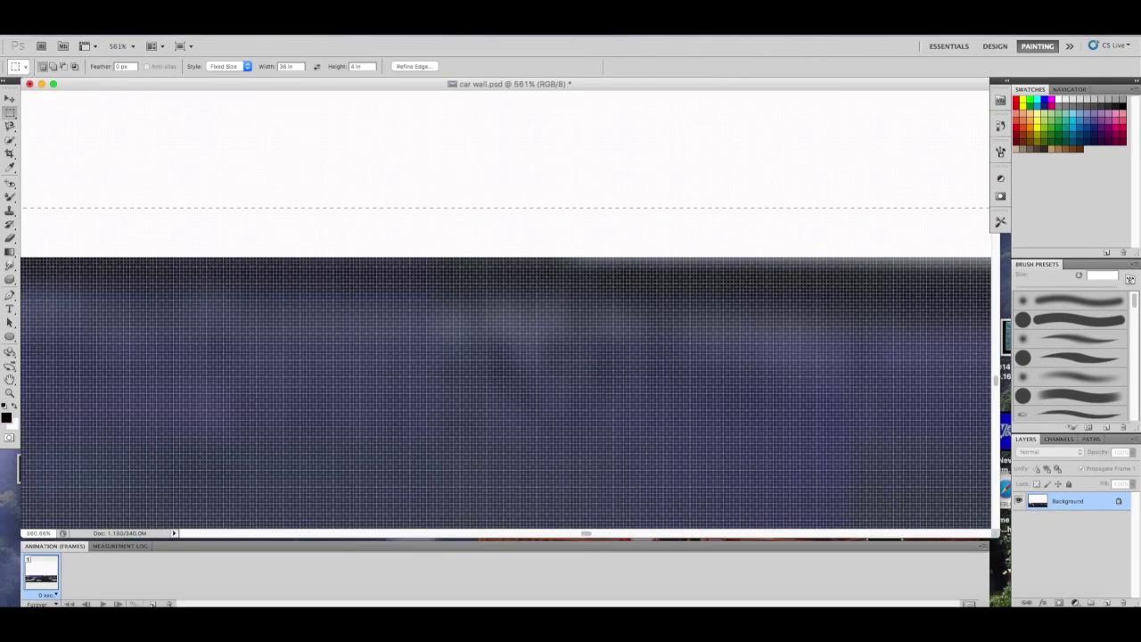
key(shift+Down)
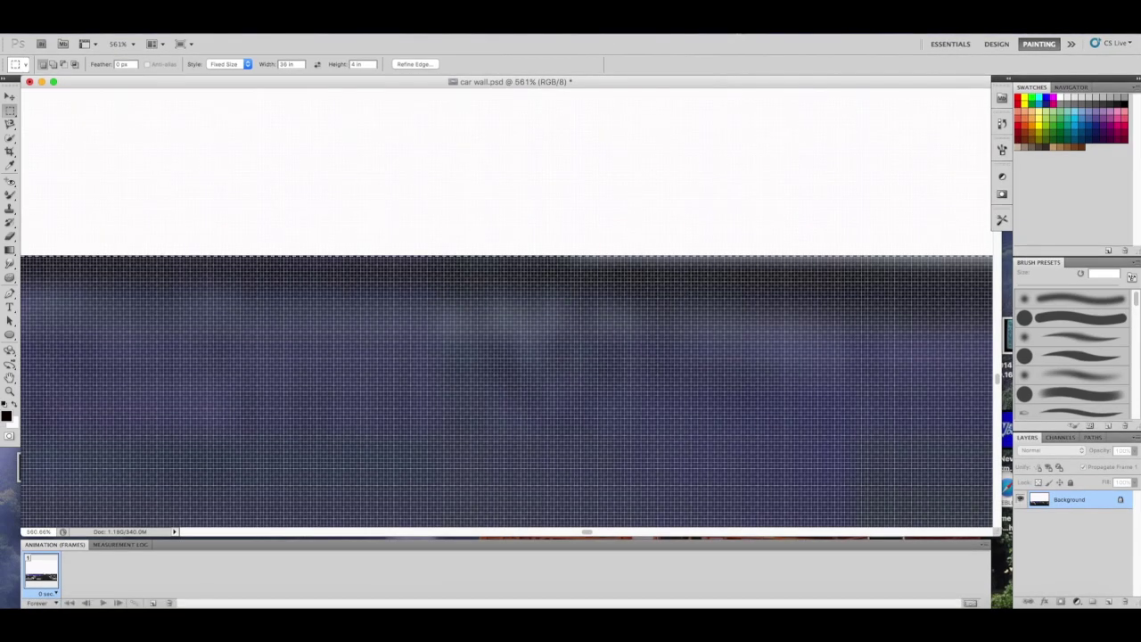
key(super+d)
key(super+0)
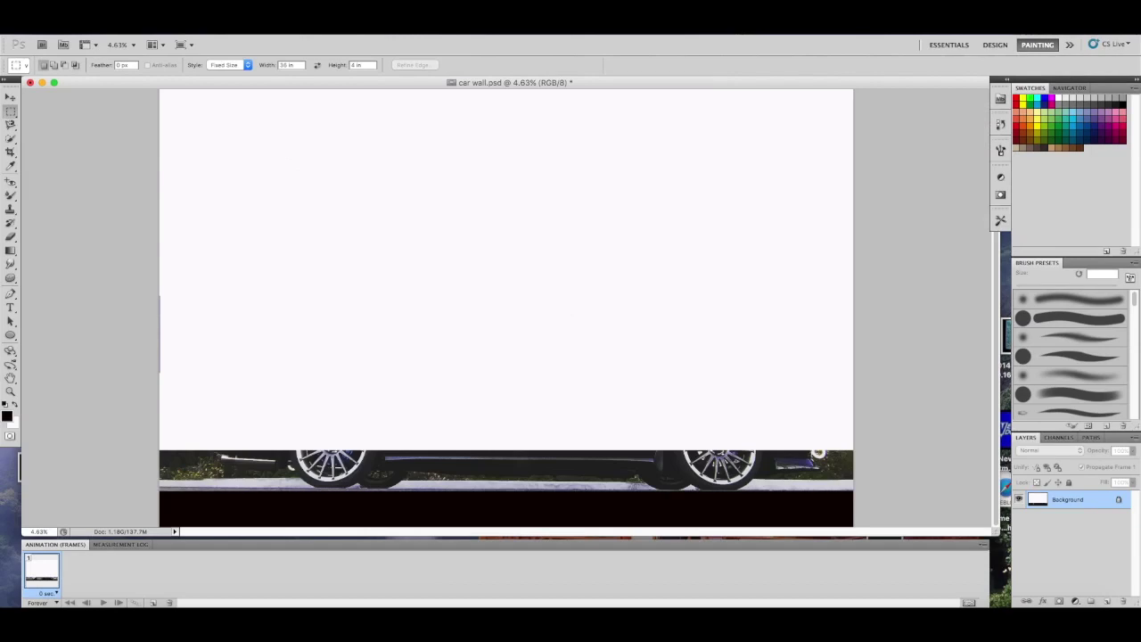
- Paste the strip through the car's body into a new document and save it as wall cut 5.psd in the Car wall folder
key(super+shift+s)
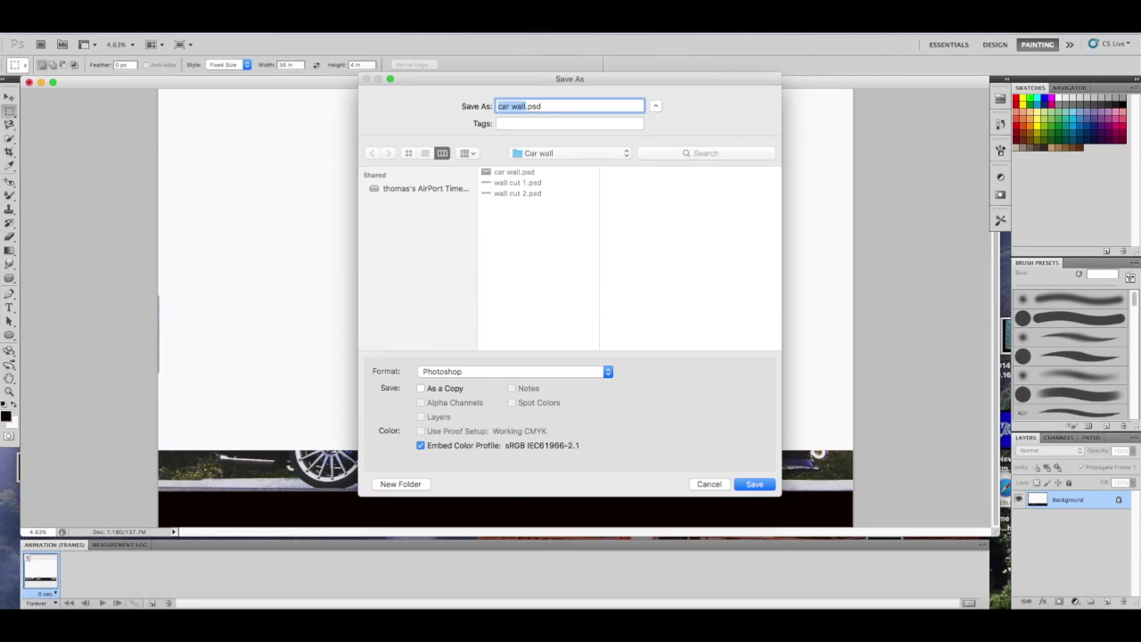
key(Escape)
key(super+n)
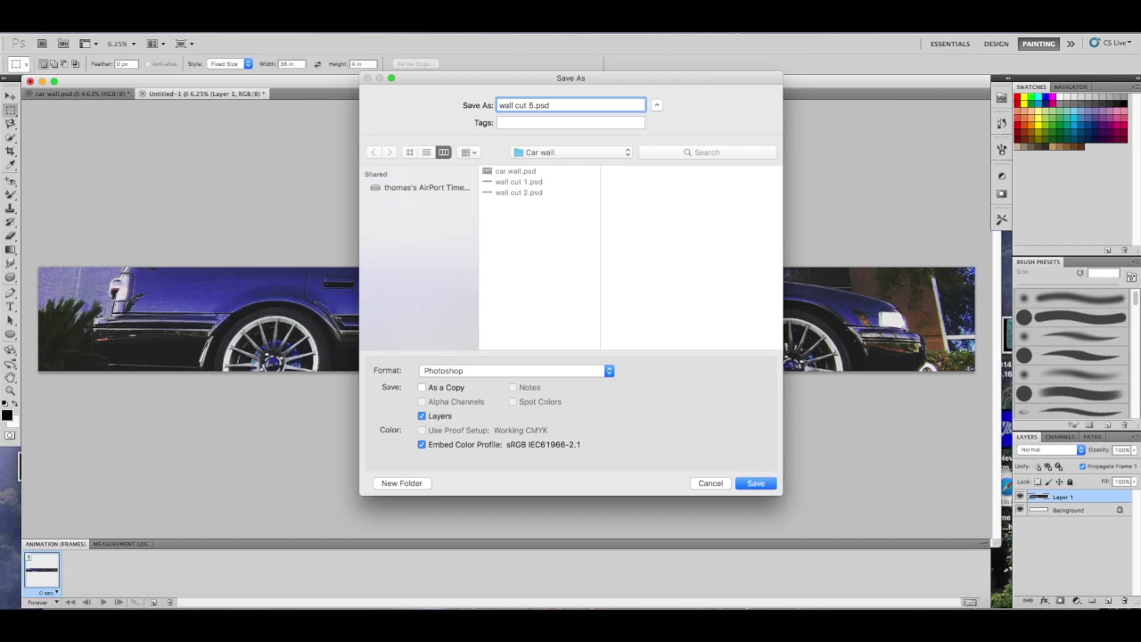
key(Return)
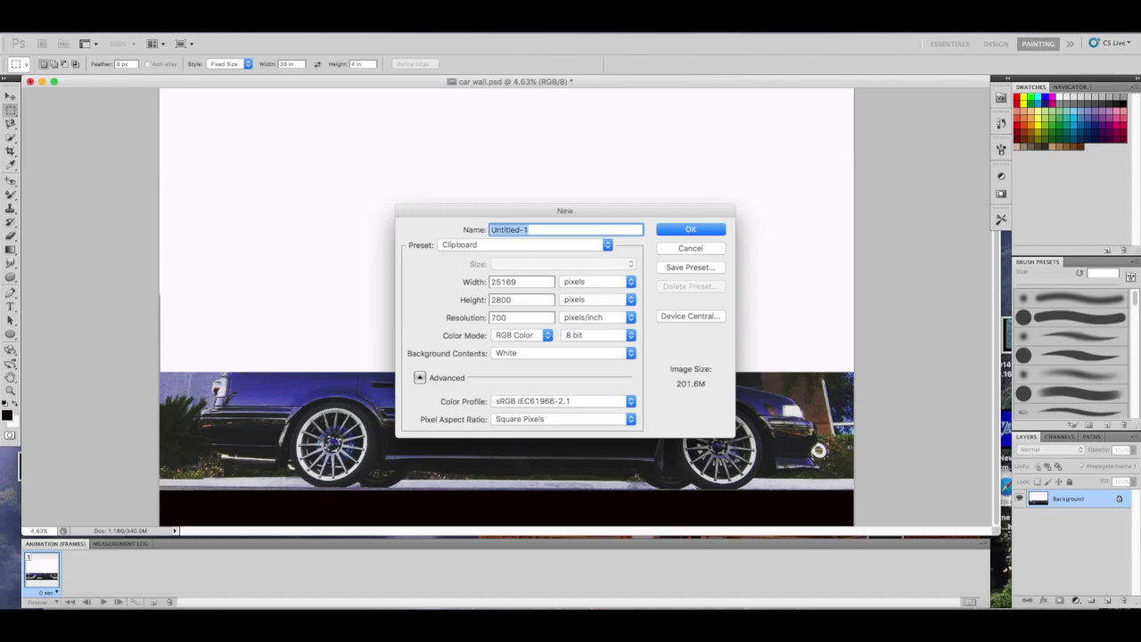
- Paste the car's roof and windows strip into a new 25169 by 2800 pixel, 700 ppi document and save it as wall cut 4.psd
key(Return)
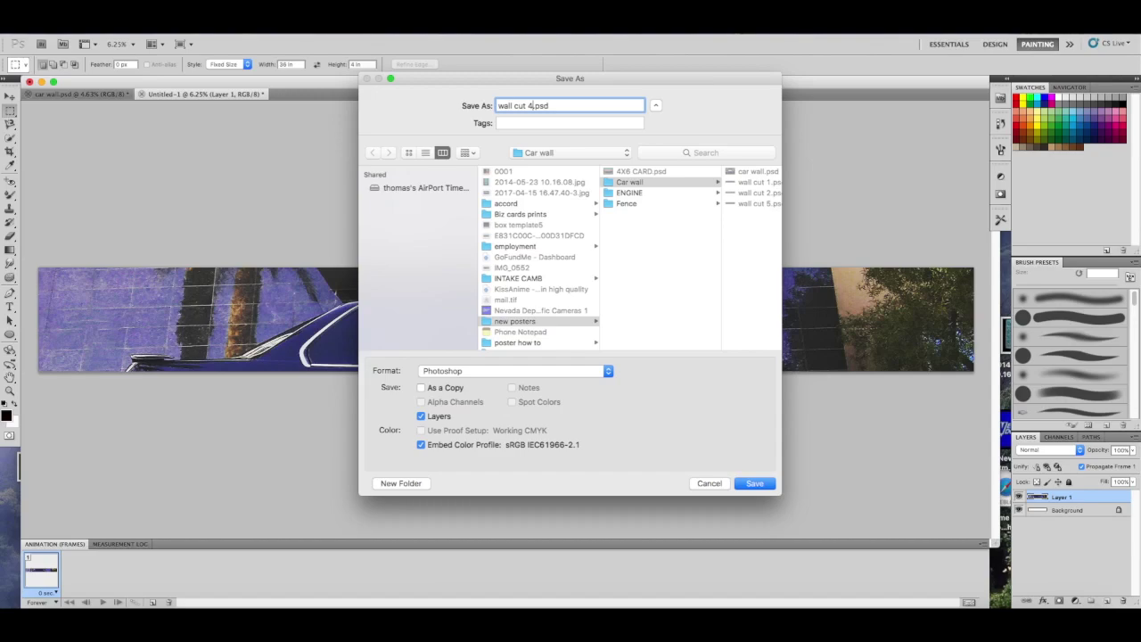
key(Return)
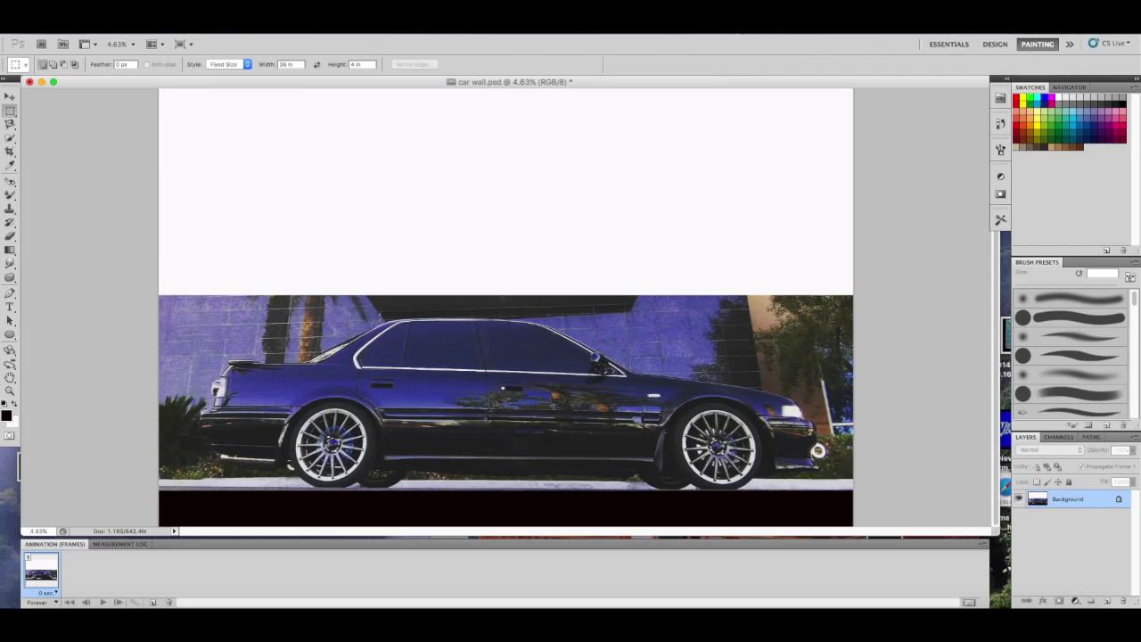
- Paste the white balcony panel strip into a new 25200 by 2800 pixel, 700 ppi document and save it as wall cut 3.psd
key(super+n)
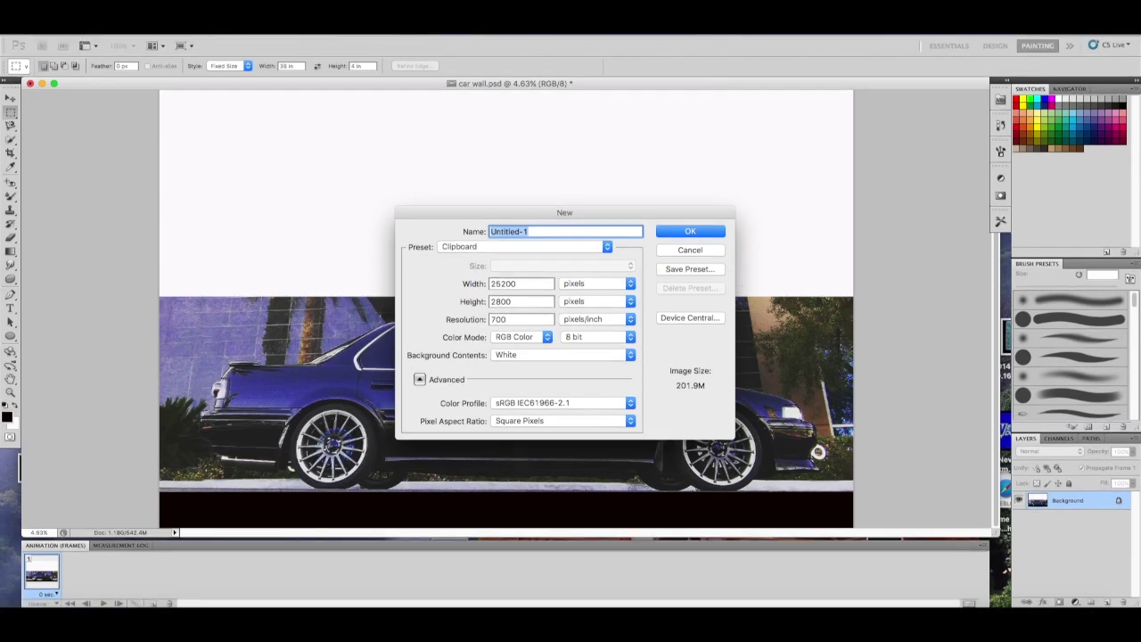
key(Return)
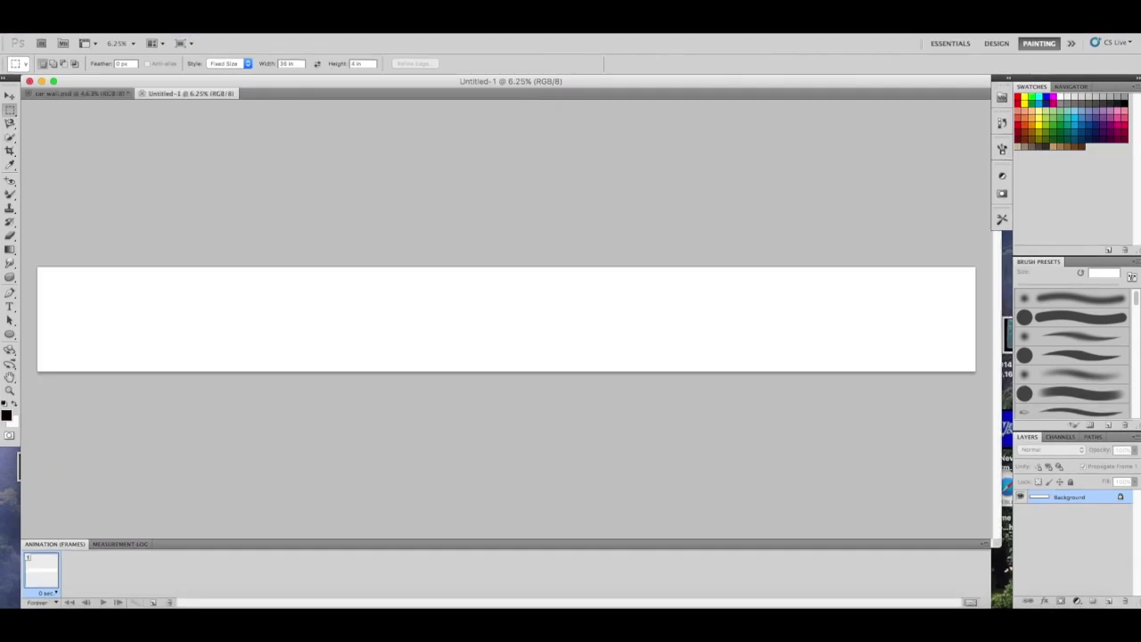
key(super+v)
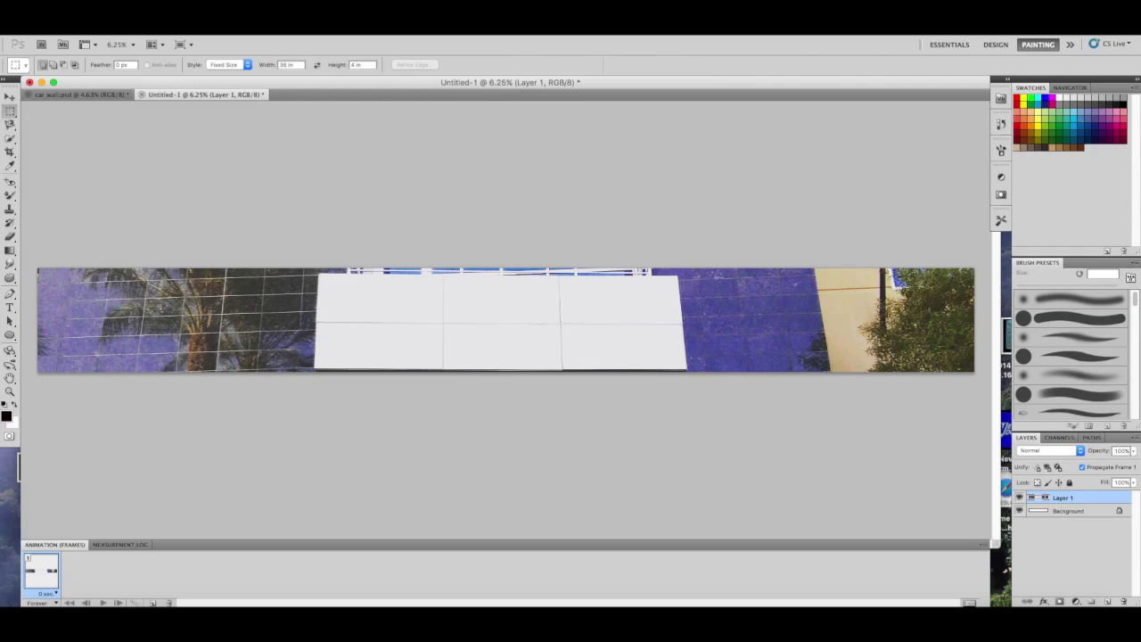
key(super+shift+s)
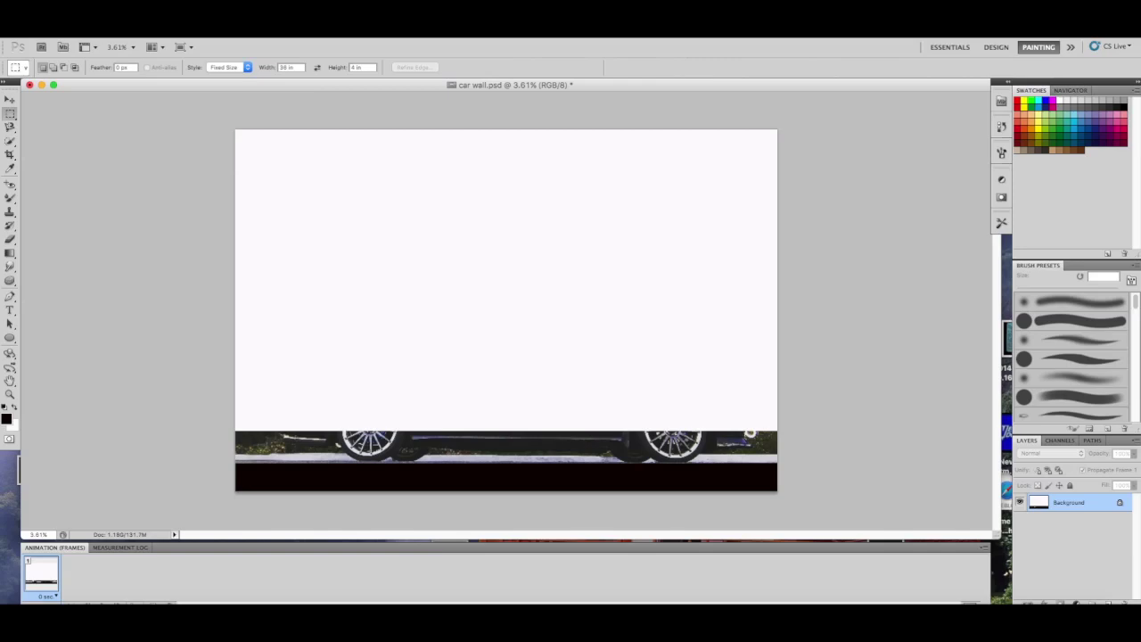
- Align the 36 by 4 inch selection with the upper edge of the last remaining strip and cut out the lower wheels and black band
click(237, 425)
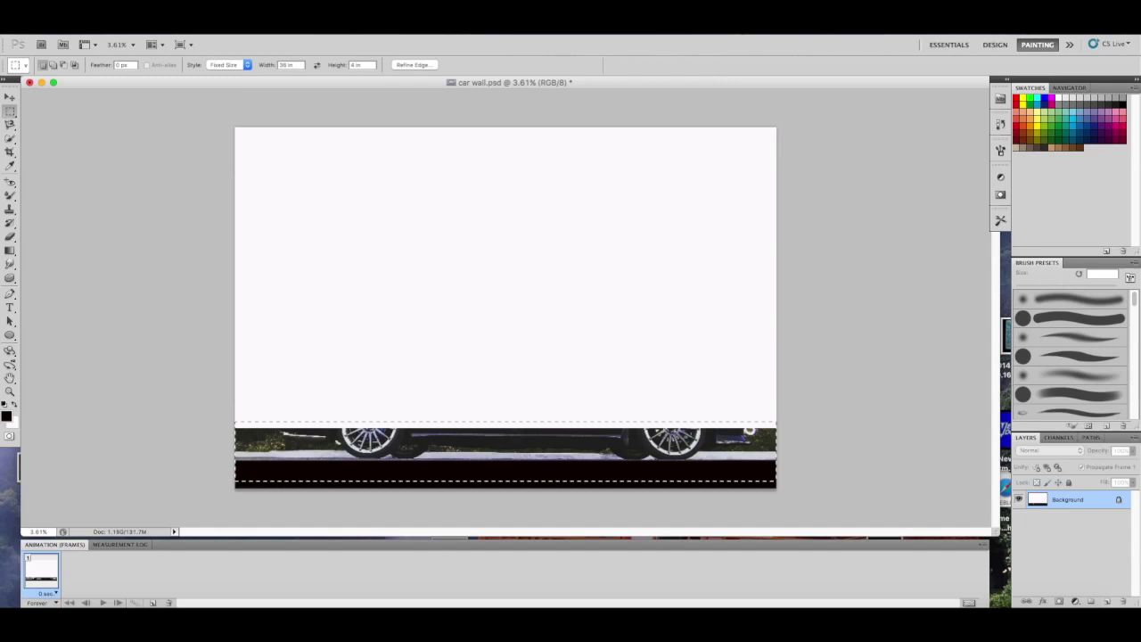
key(ctrl+plus)
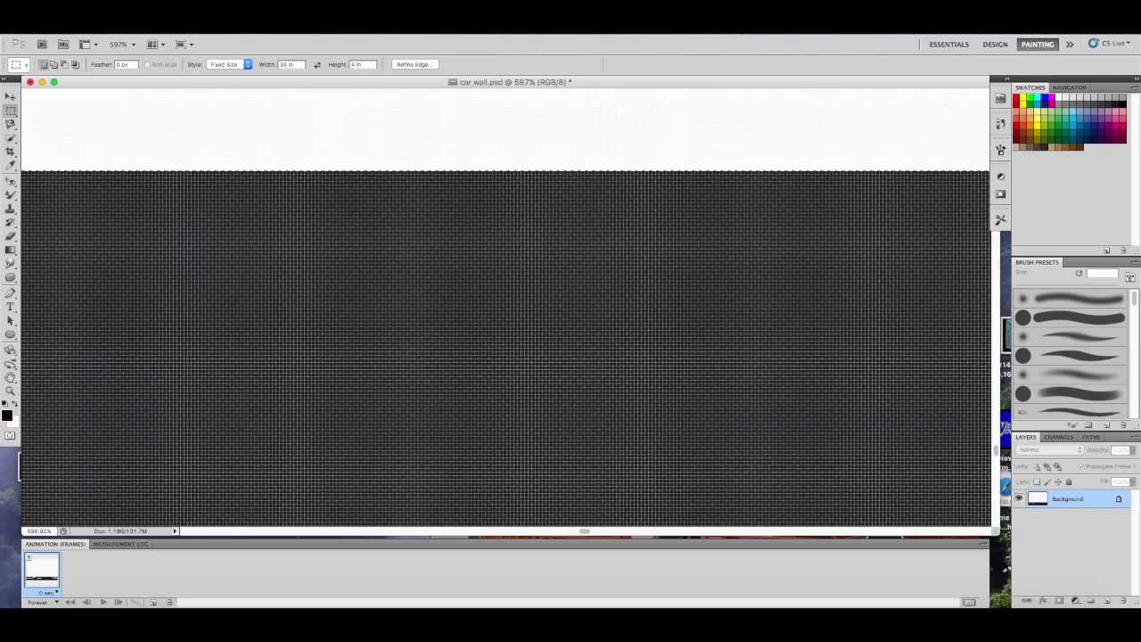
key(ctrl+z)
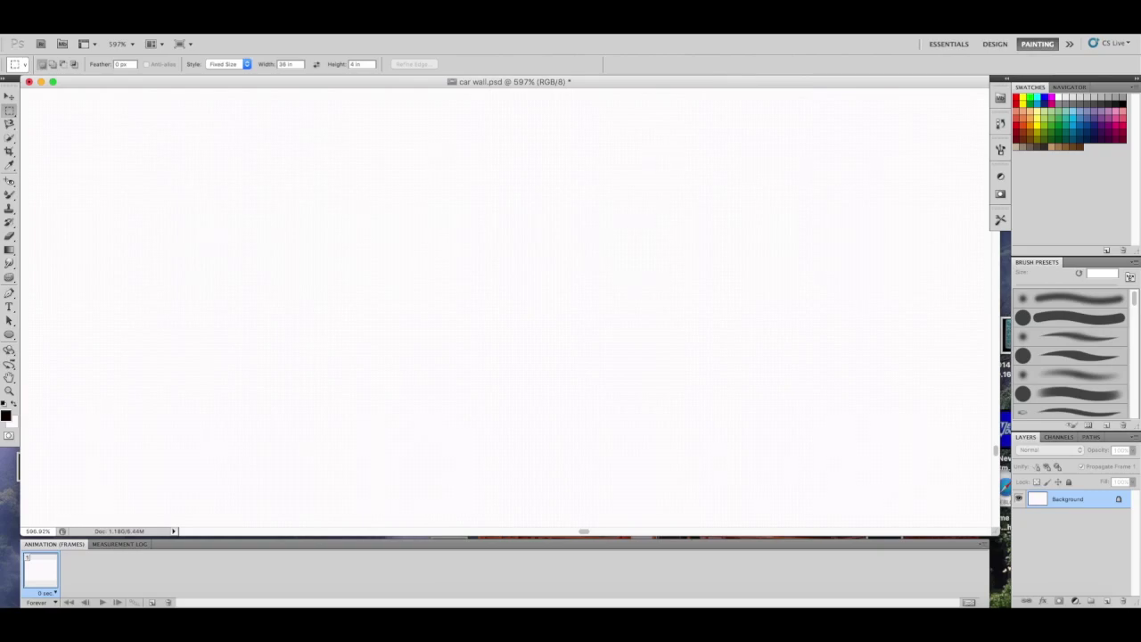
- Paste the last strip into a new 25169 by 2800 pixel, 700 ppi document and save it as wall cut 6.psd, replacing the existing file
key(super+n)
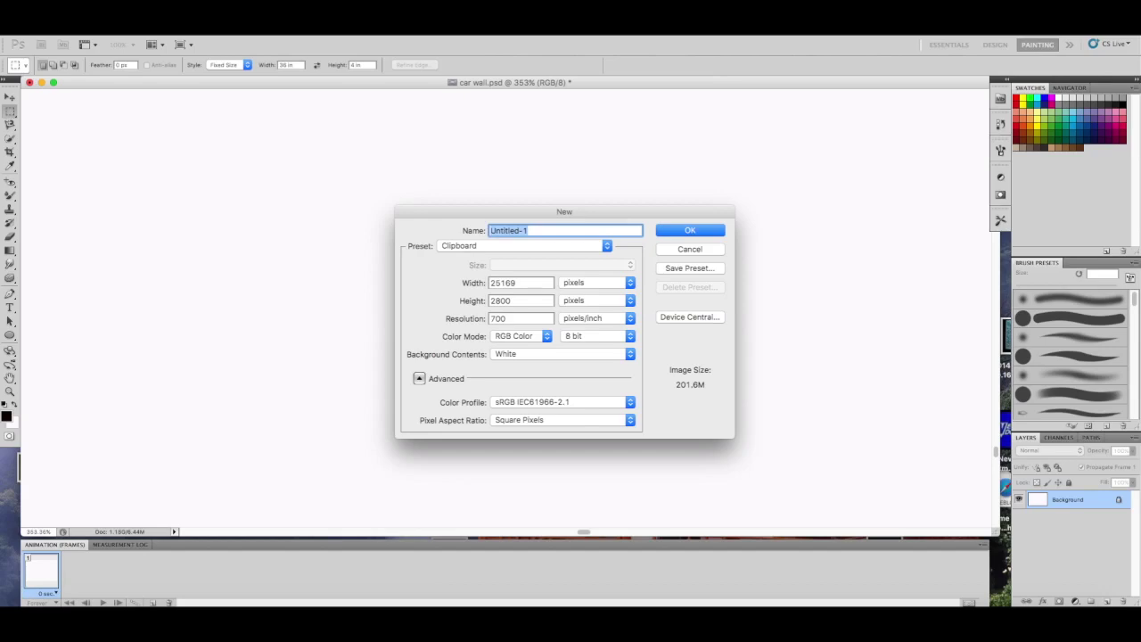
key(Return)
key(super+v)
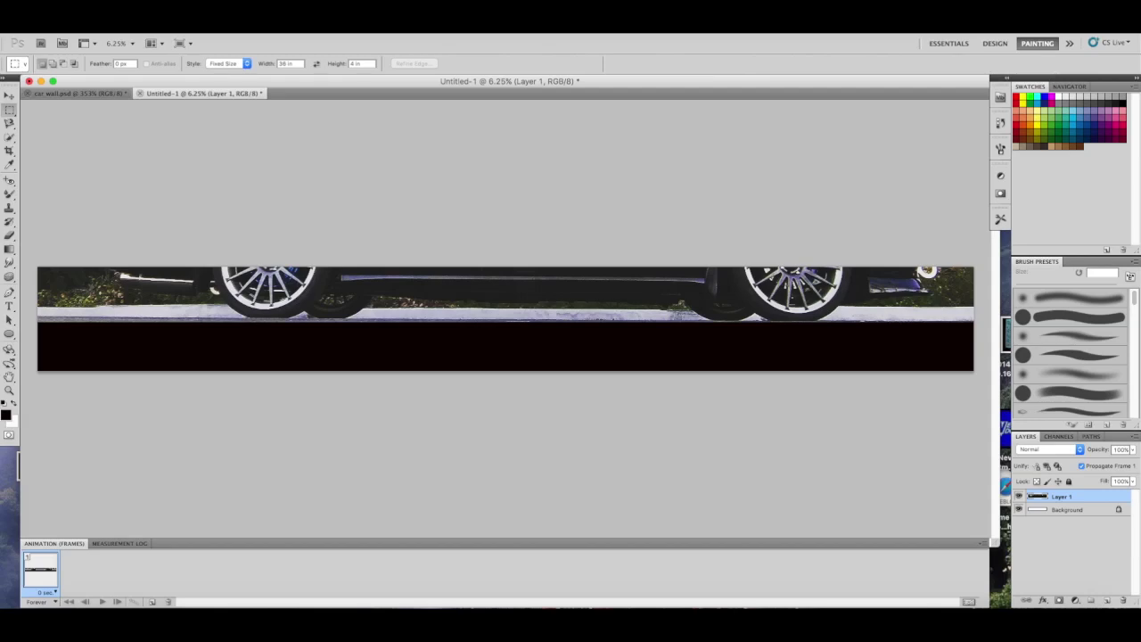
key(super+s)
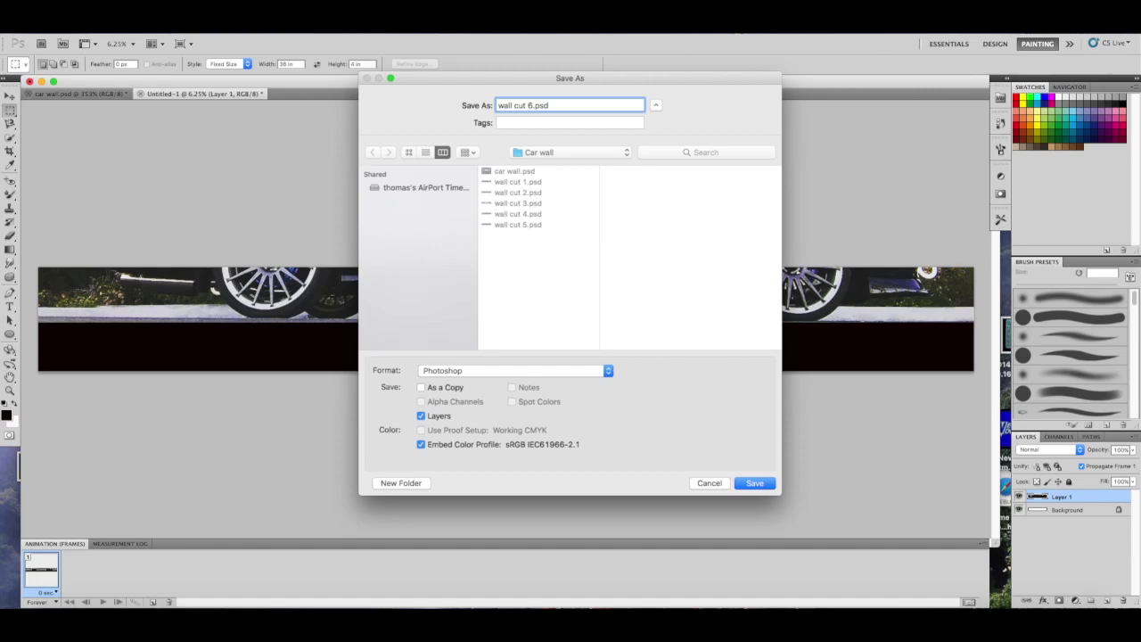
key(Return)
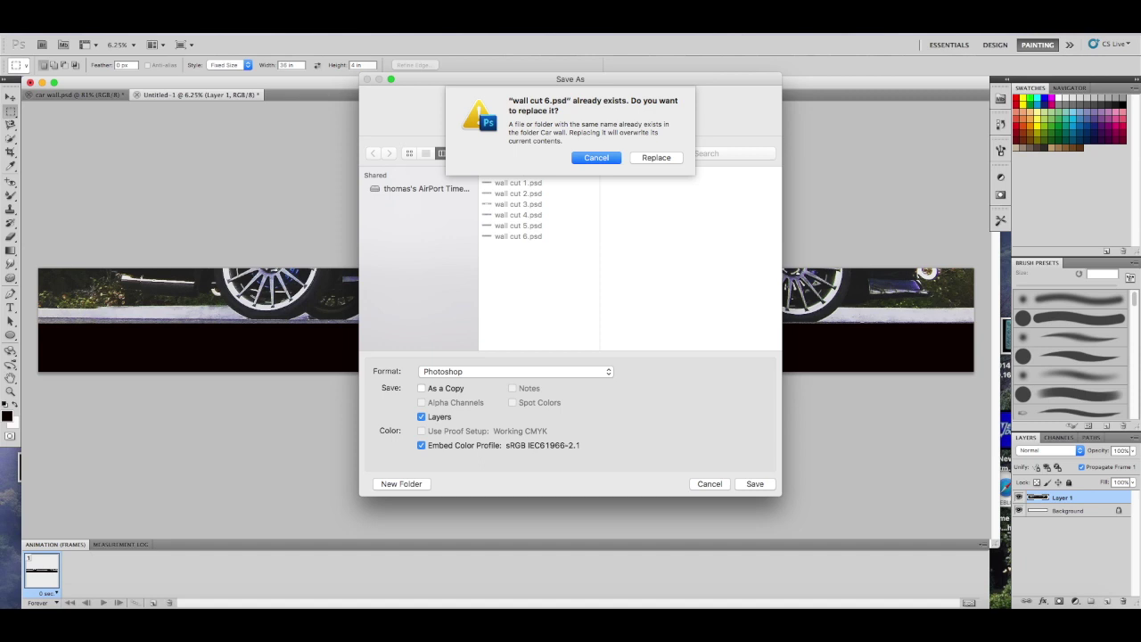
key(super+r)
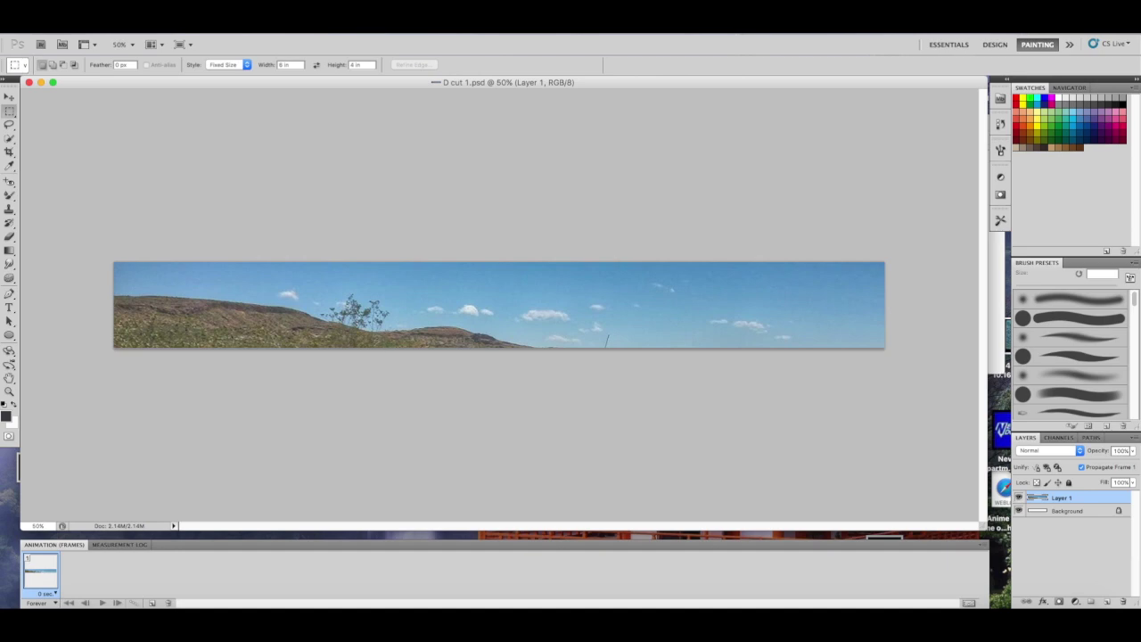
- Align a 6 by 4 inch fixed-size selection with the left end of the D cut 1.psd strip and cut out the first tile
click(361, 64)
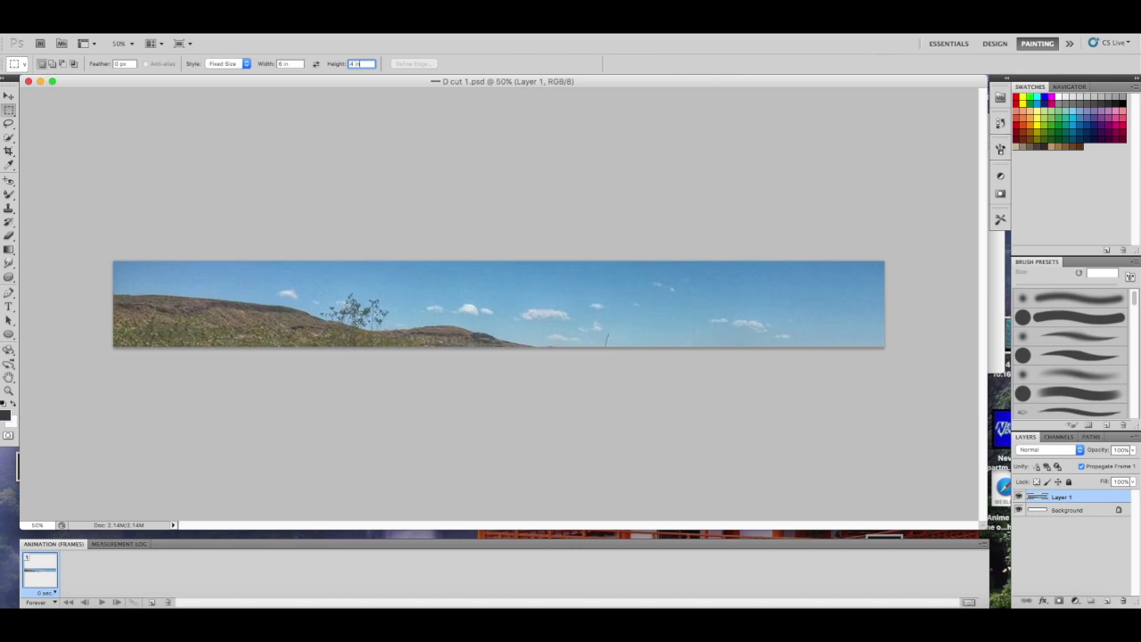
click(285, 63)
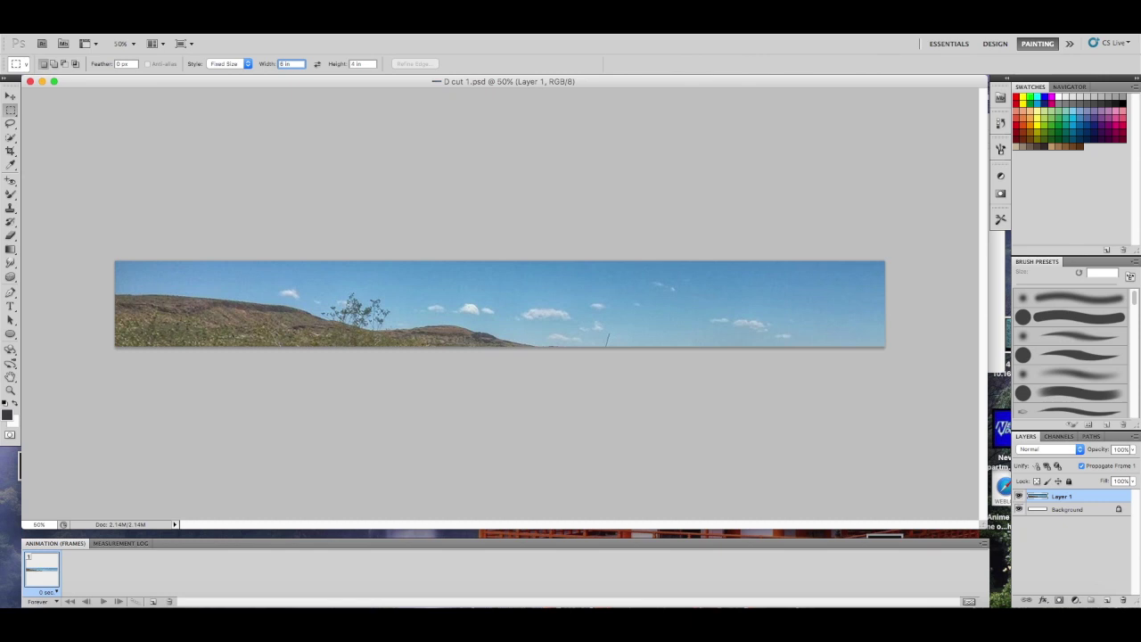
click(130, 263)
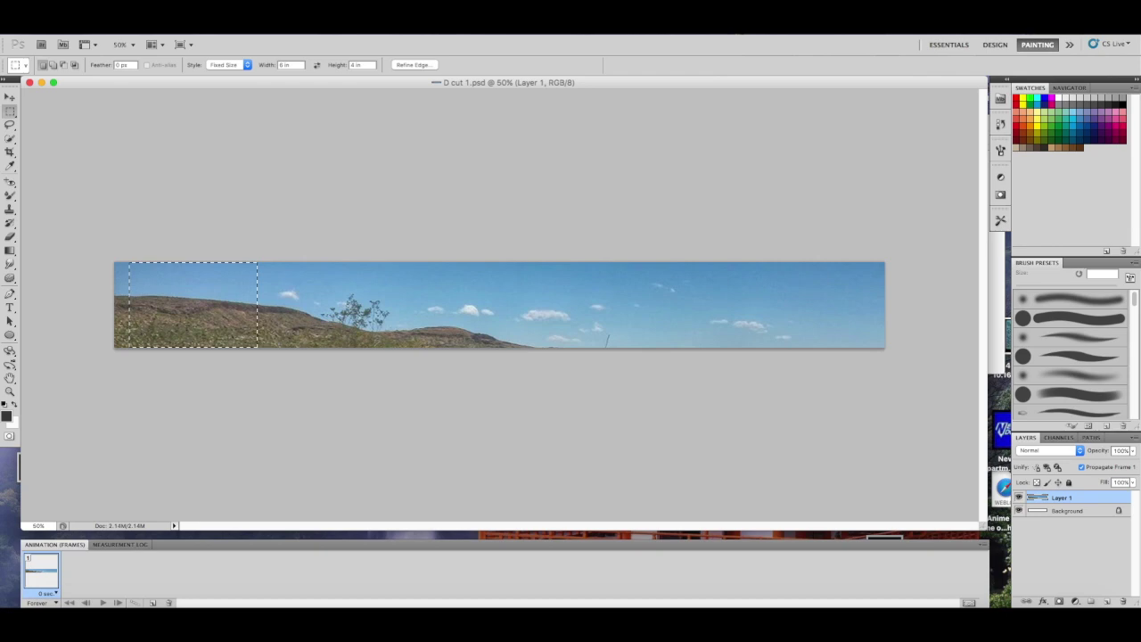
scroll(158, 304, up, 5)
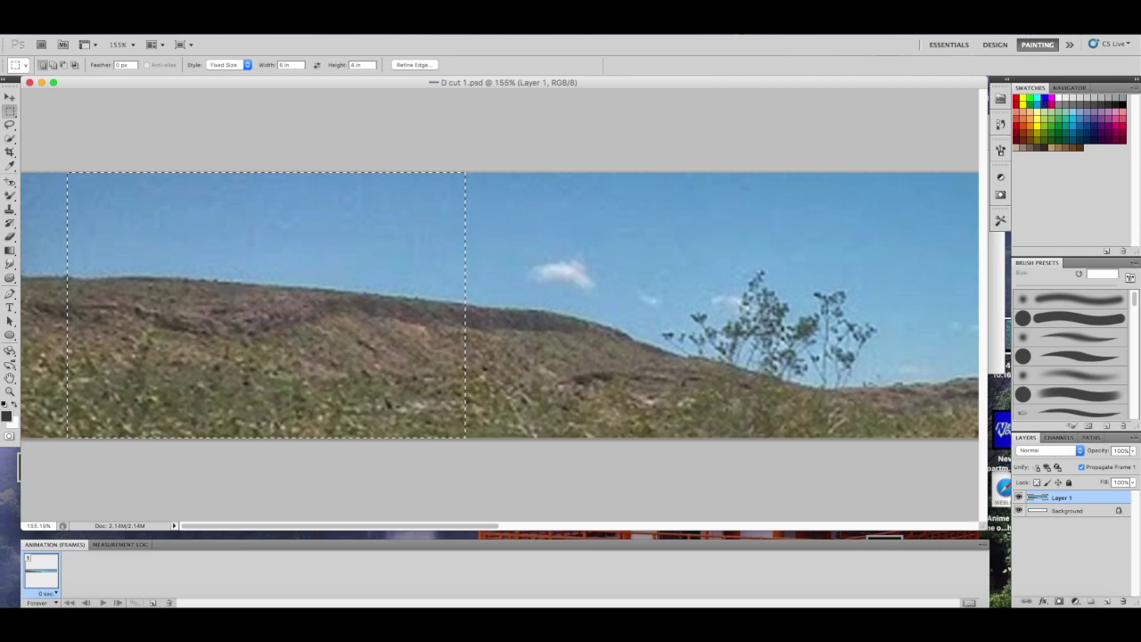
key(ctrl+plus)
key(ctrl+plus)
key(ctrl+plus)
key(ctrl+plus)
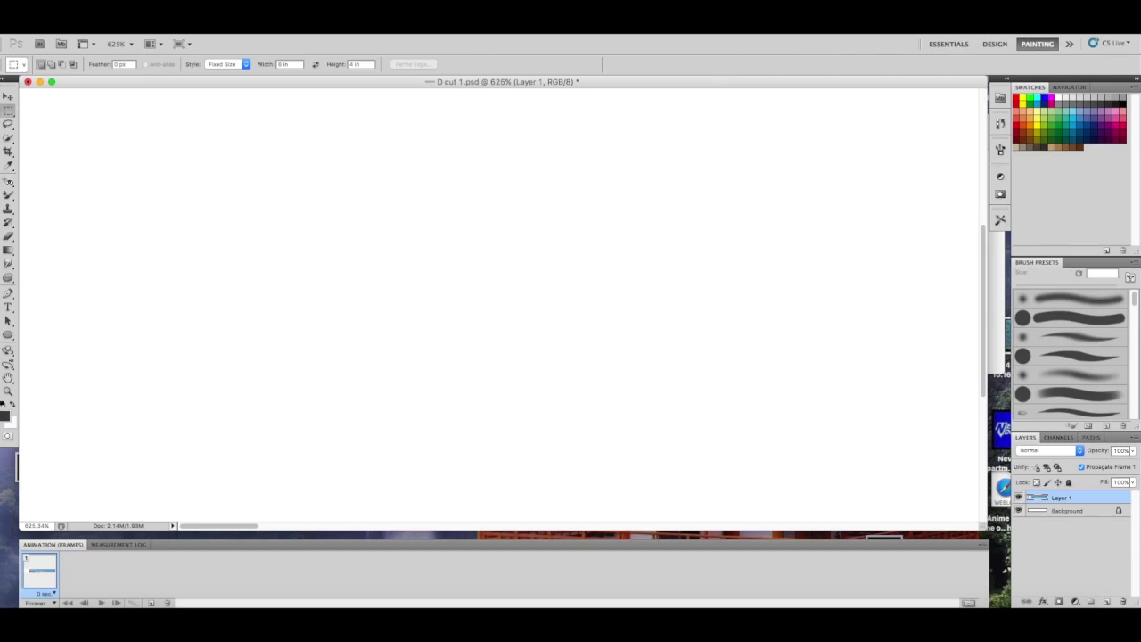
key(super+0)
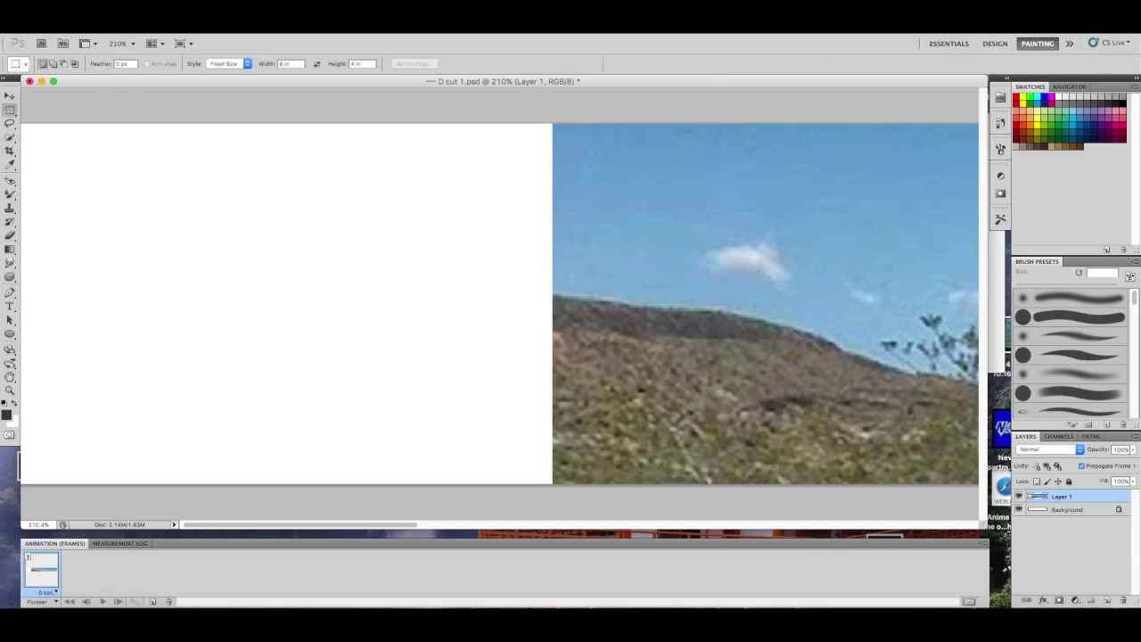
- Paste the tile into a new 432 by 288 pixel document, save it as JPEG Road 1.jpg in the D road folder, and close it without saving changes
key(super+n)
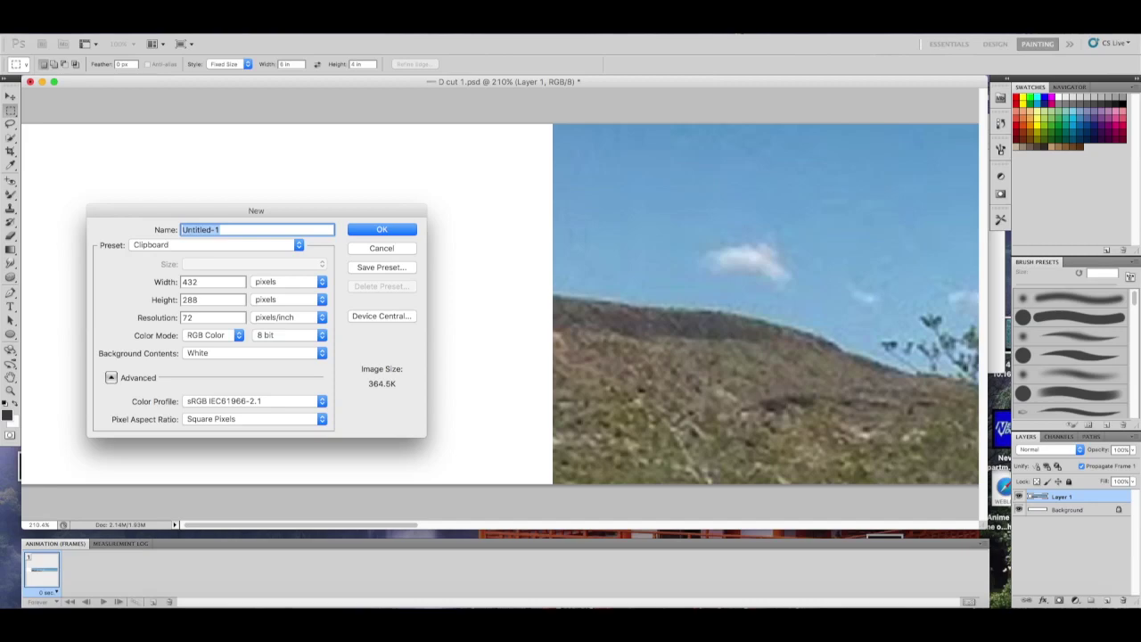
key(Return)
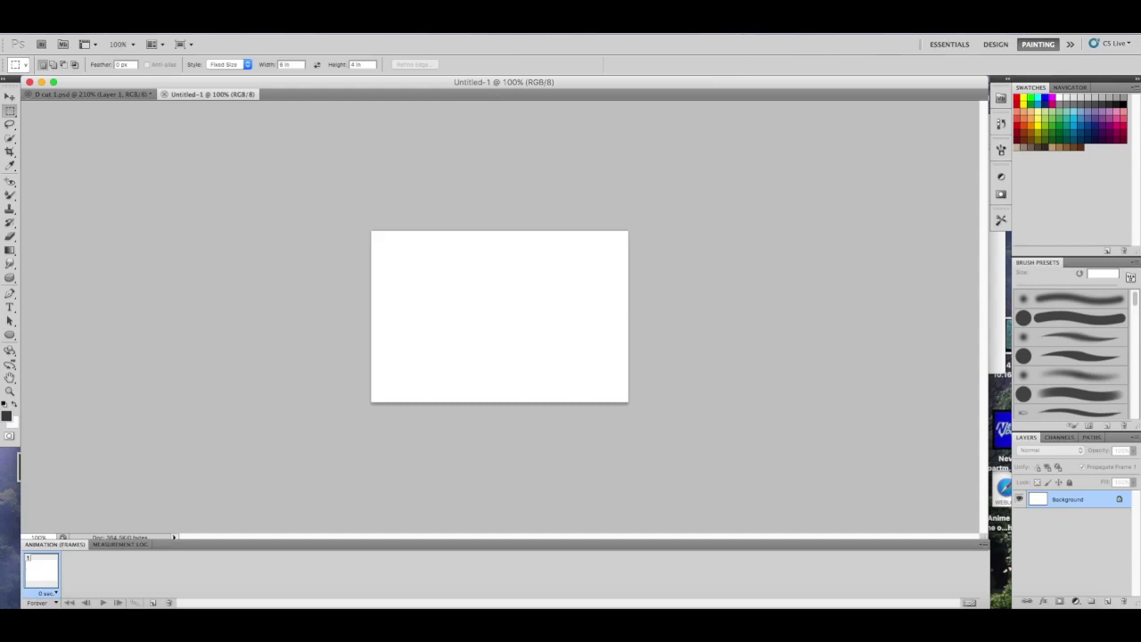
key(super+v)
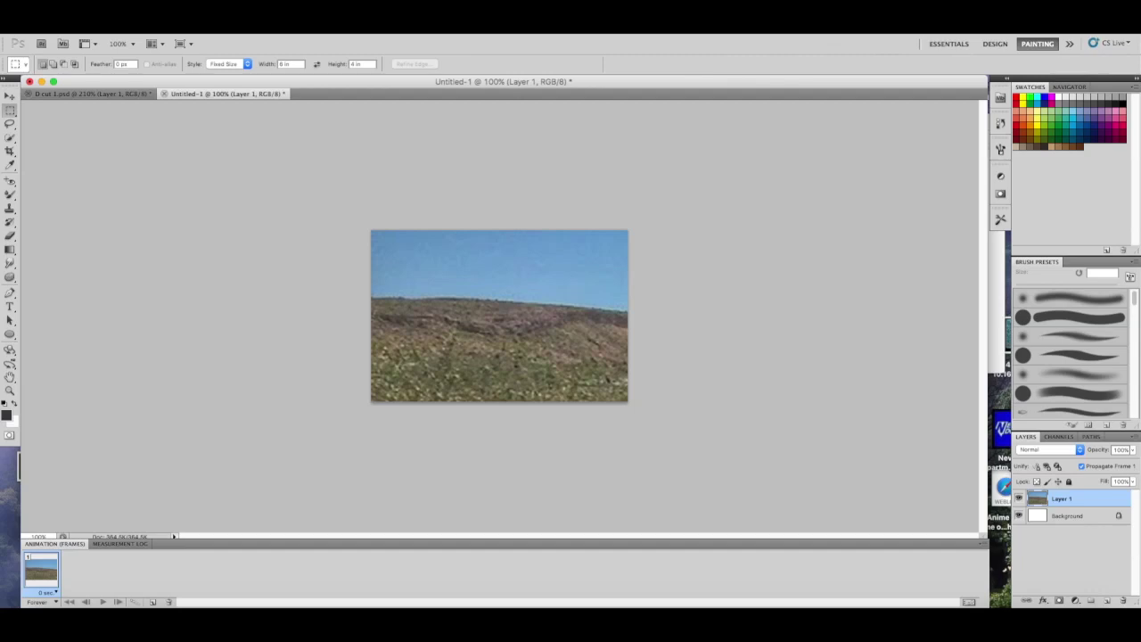
key(super+shift+s)
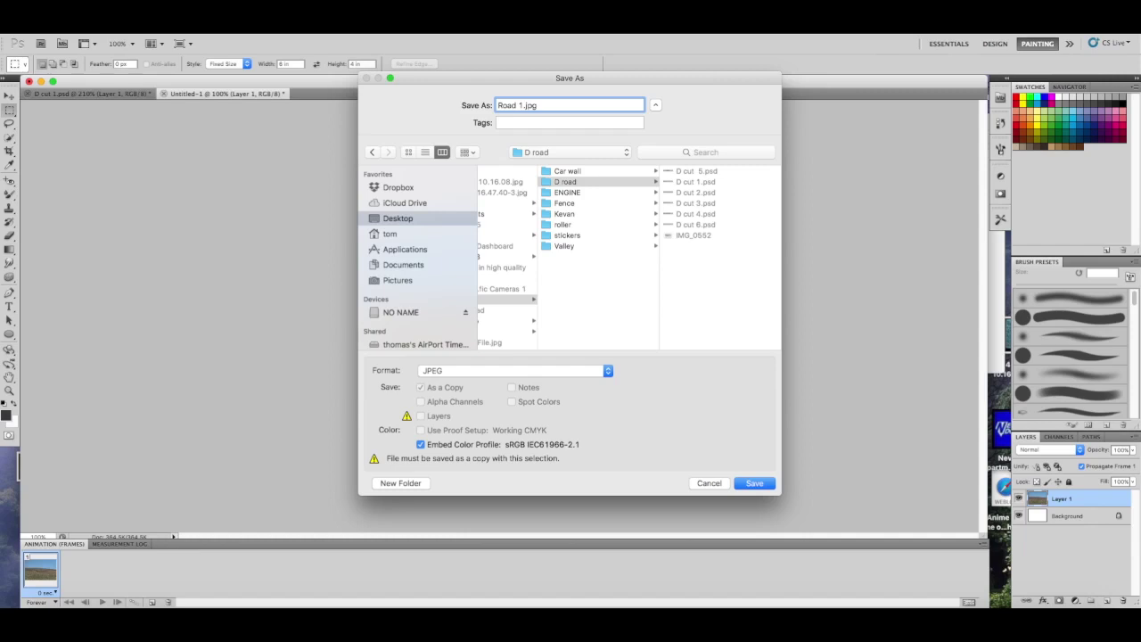
key(Return)
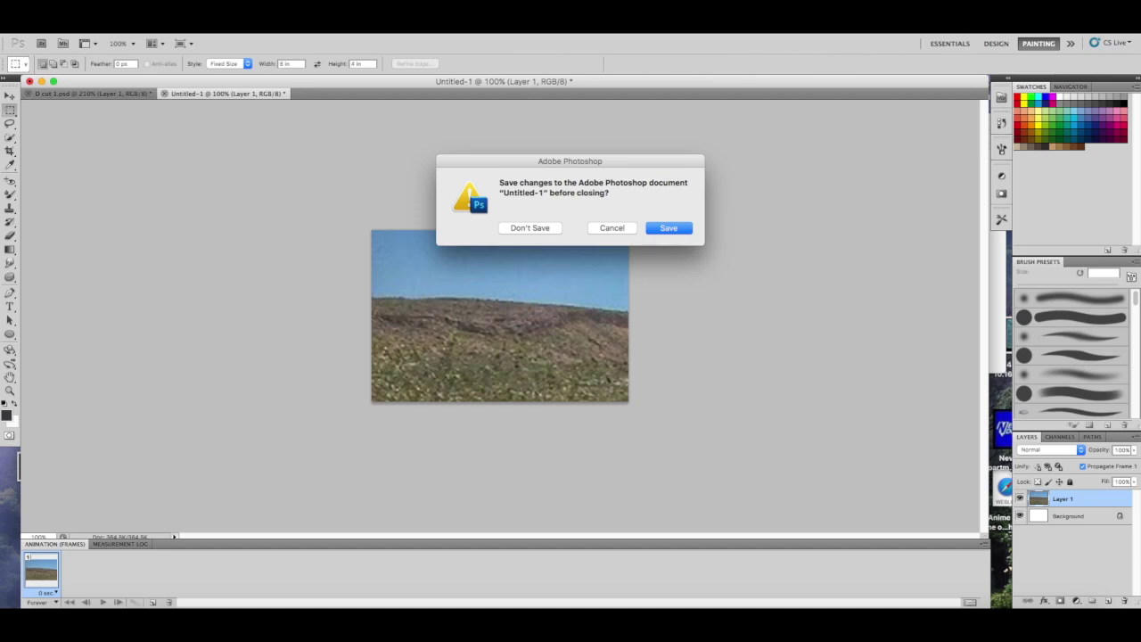
key(super+d)
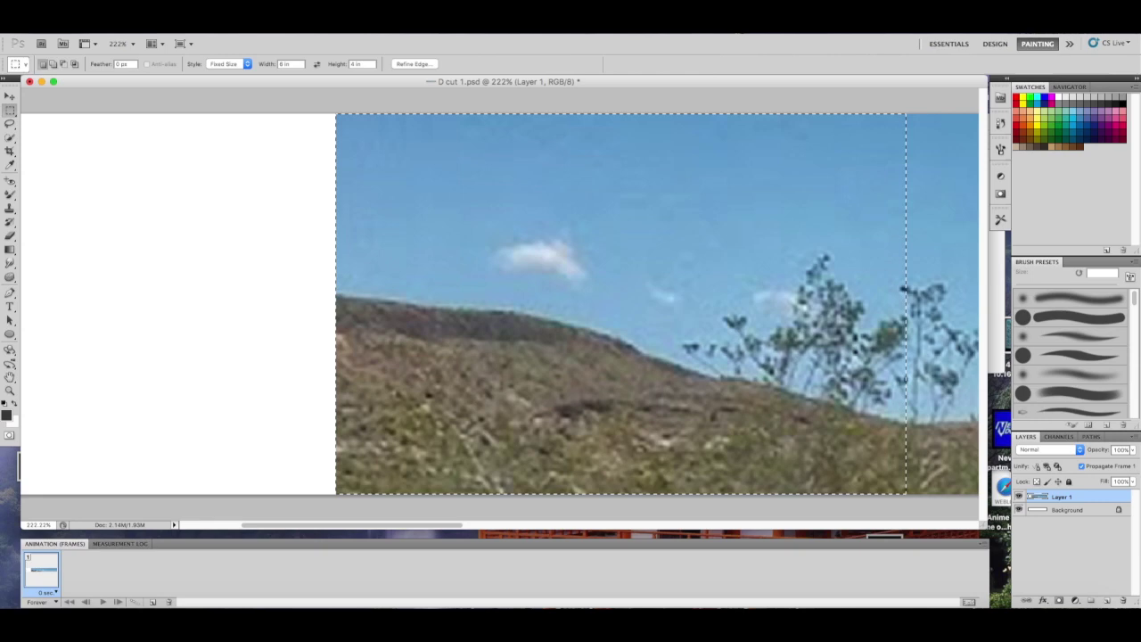
- Paste the fifth tile into the new document, save it as Road 5.jpg in the D road folder, and close it without saving changes
scroll(248, 309, up, 3)
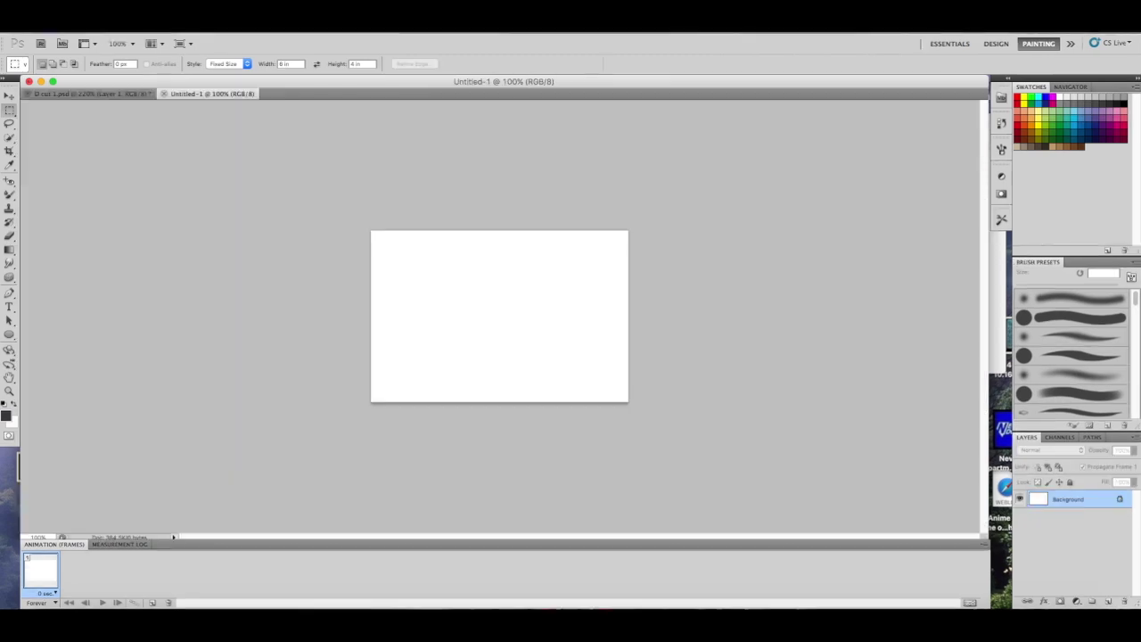
key(ctrl+v)
key(ctrl+s)
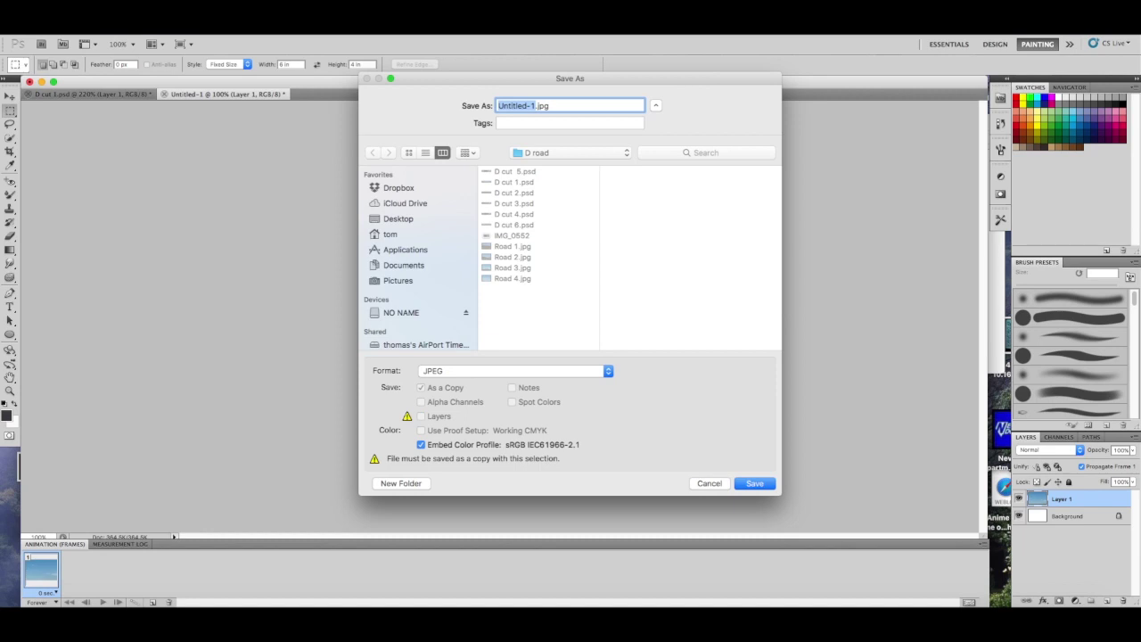
text(Road 5.jpg)
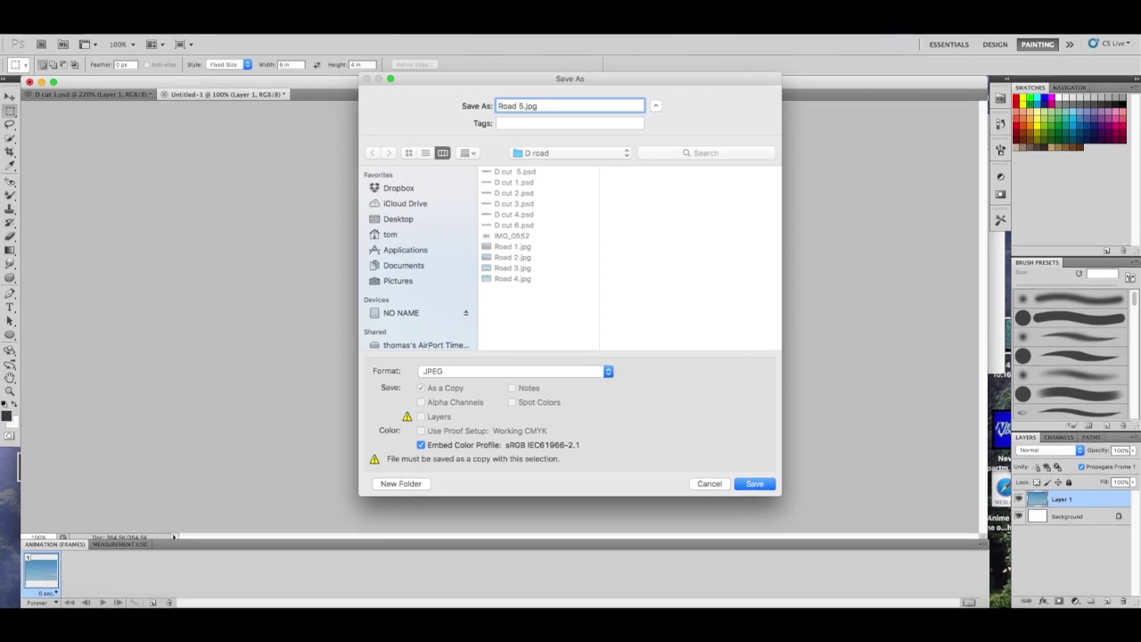
key(Return)
key(Return)
key(super+w)
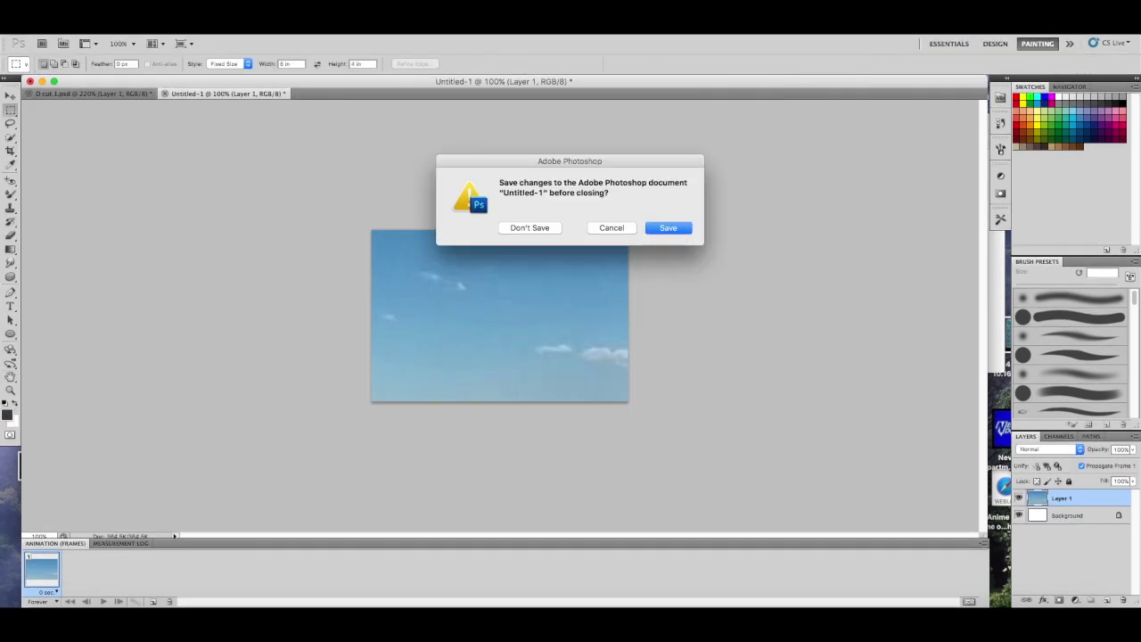
key(super+d)
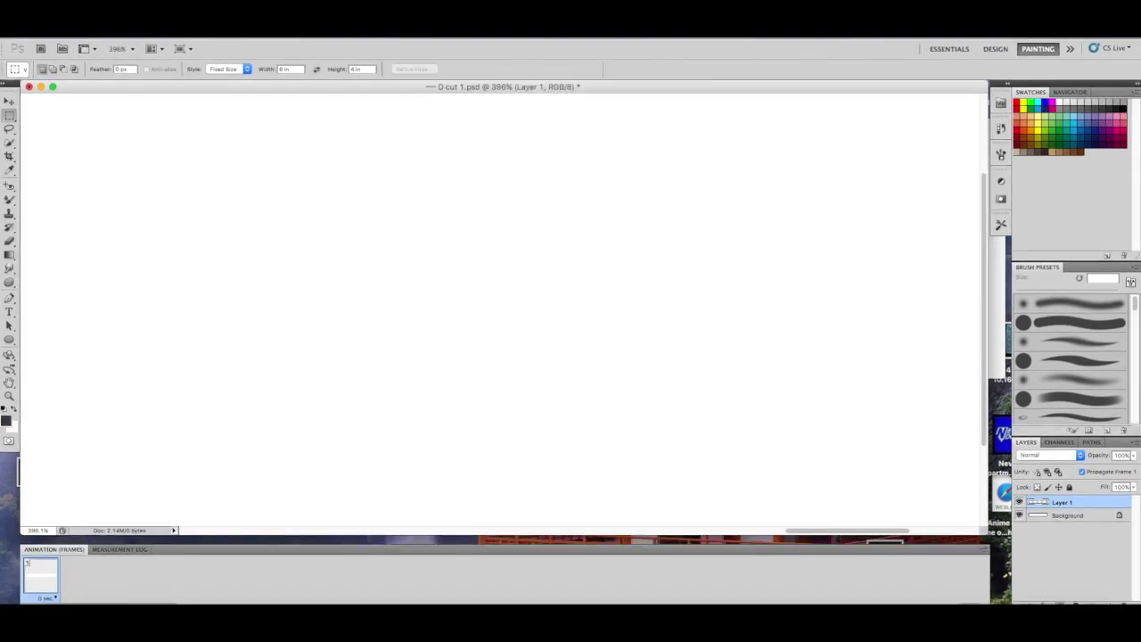
- Create a new 432 by 288 pixel, 72 ppi document and paste the sixth tile of the D cut 1.psd strip into it
key(super+0)
key(super+n)
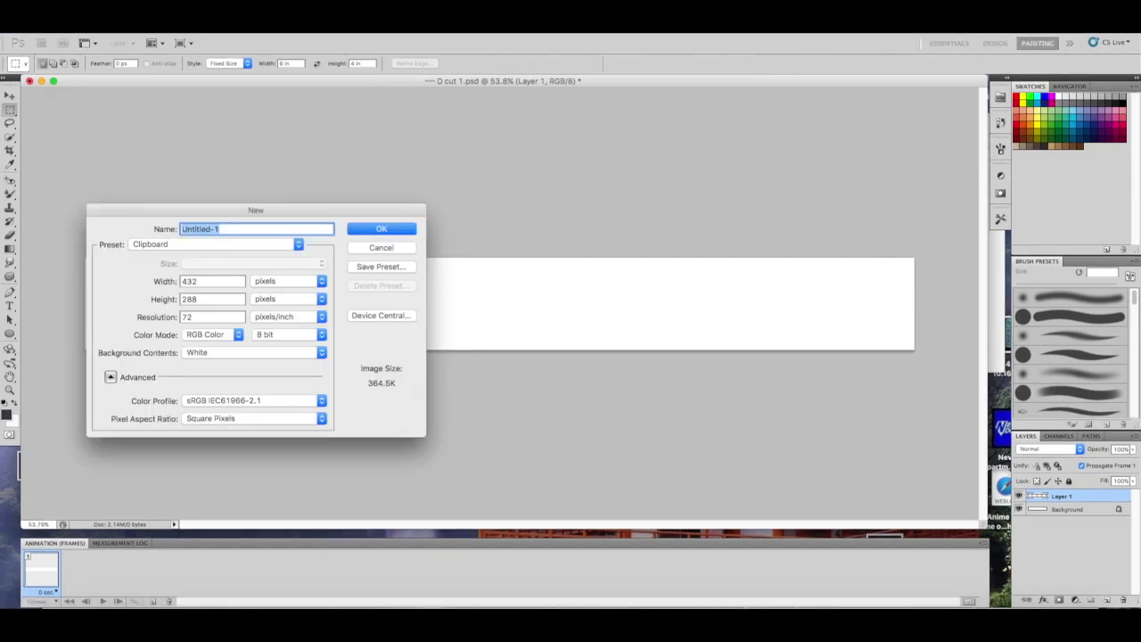
key(Return)
key(super+v)
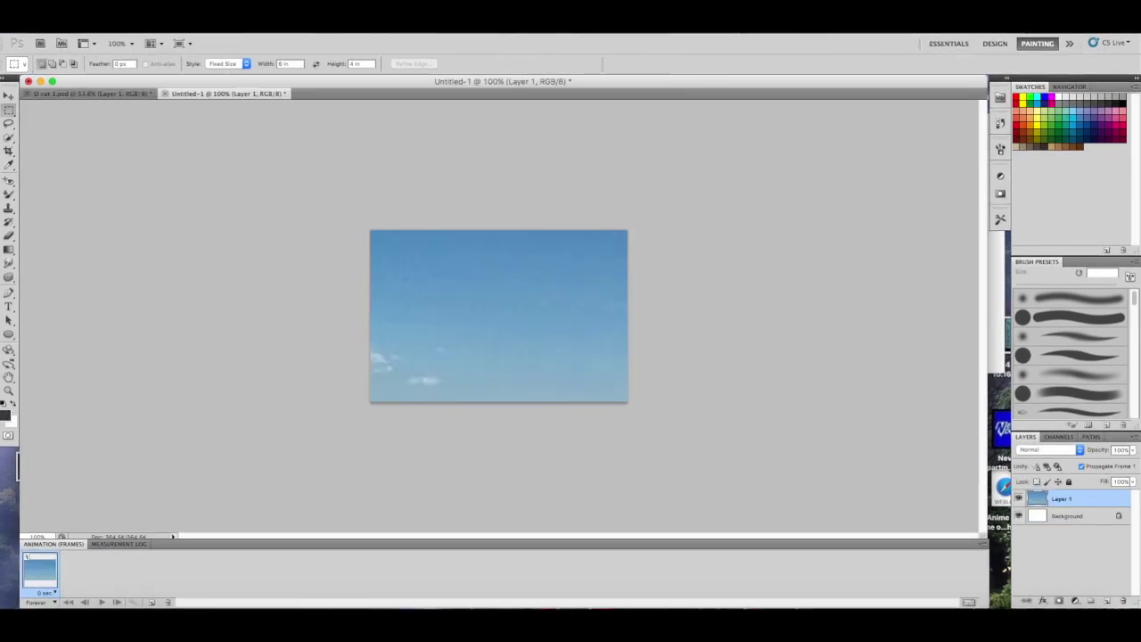
- Save the sixth tile as a JPEG copy named Road 6.jpg in the D road folder
key(super+s)
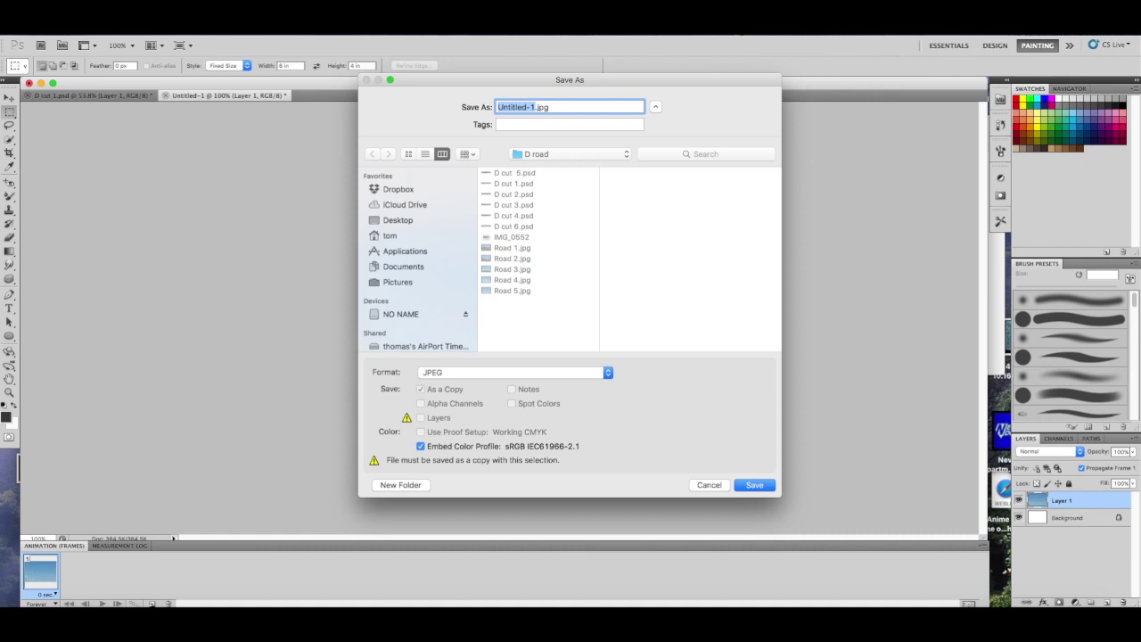
text(Road 5)
click(522, 105)
key(BackSpace)
text(6)
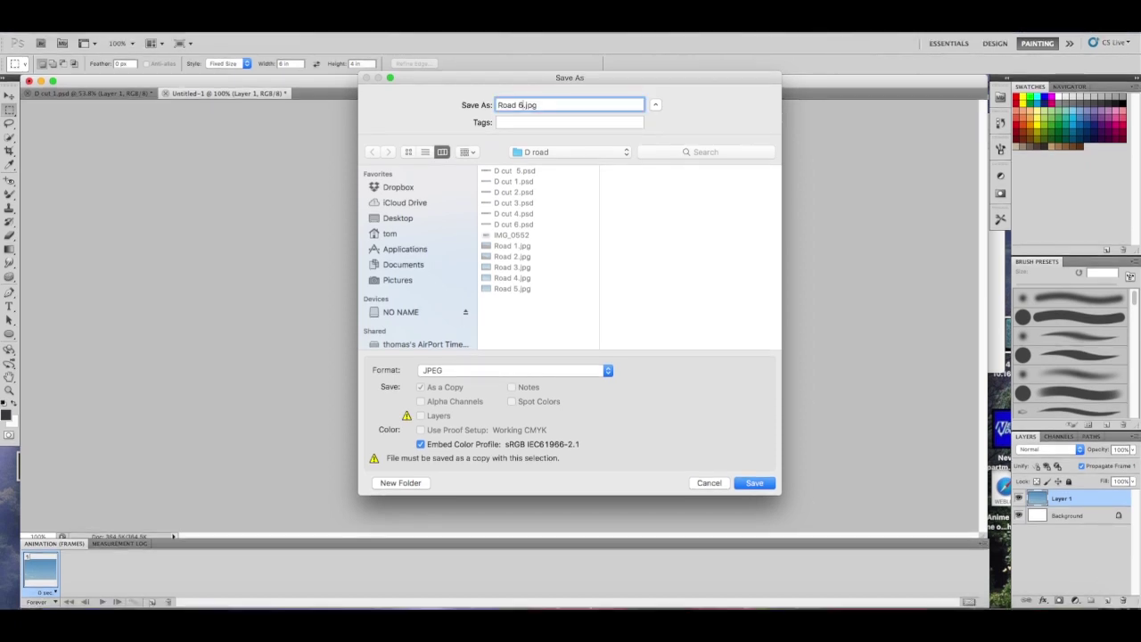
key(Return)
key(Return)
- Close the tile document and the emptied D cut 1.psd strip without saving changes to either
key(super+w)
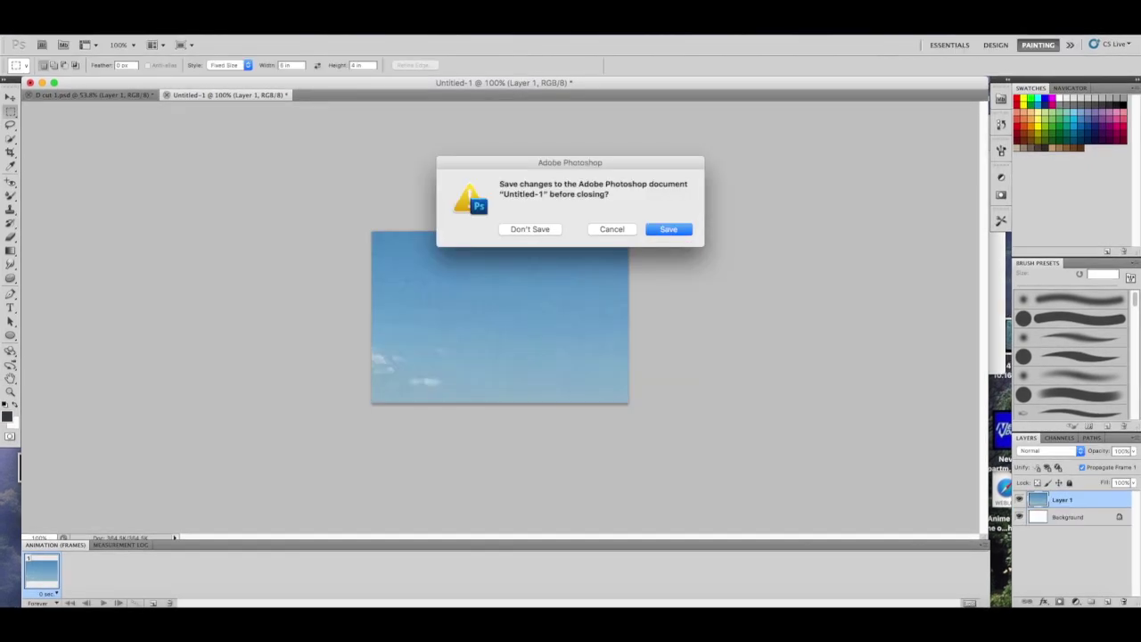
key(super+d)
key(super+w)
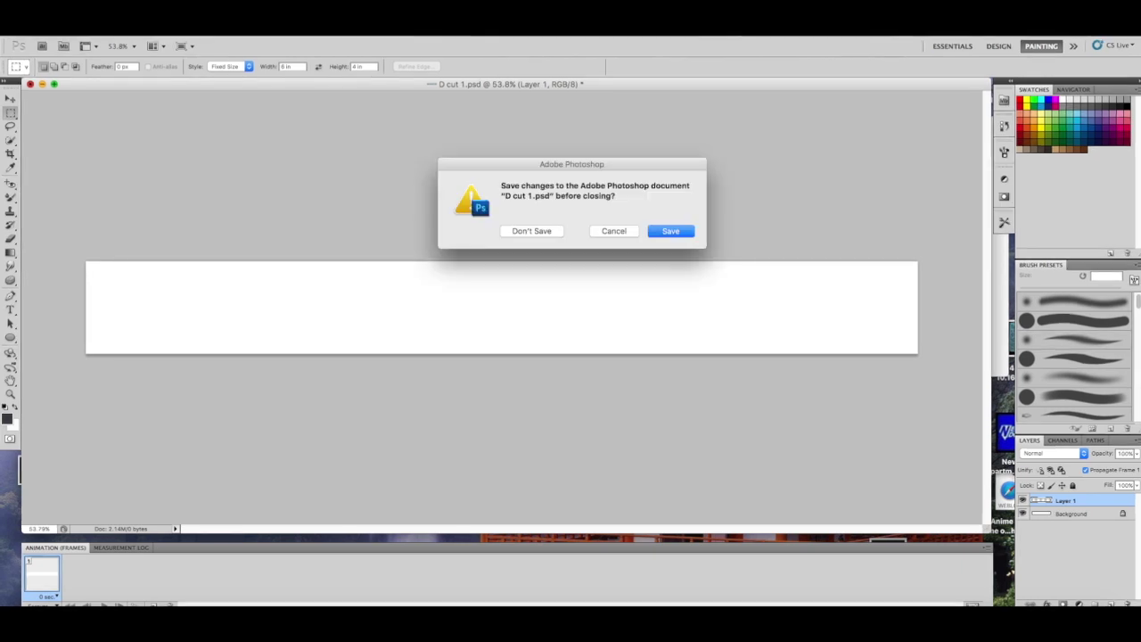
key(super+d)
- Cut the first 6 by 4 inch tile out of the D cut 2.psd strip and paste it into a new document
key(super+x)
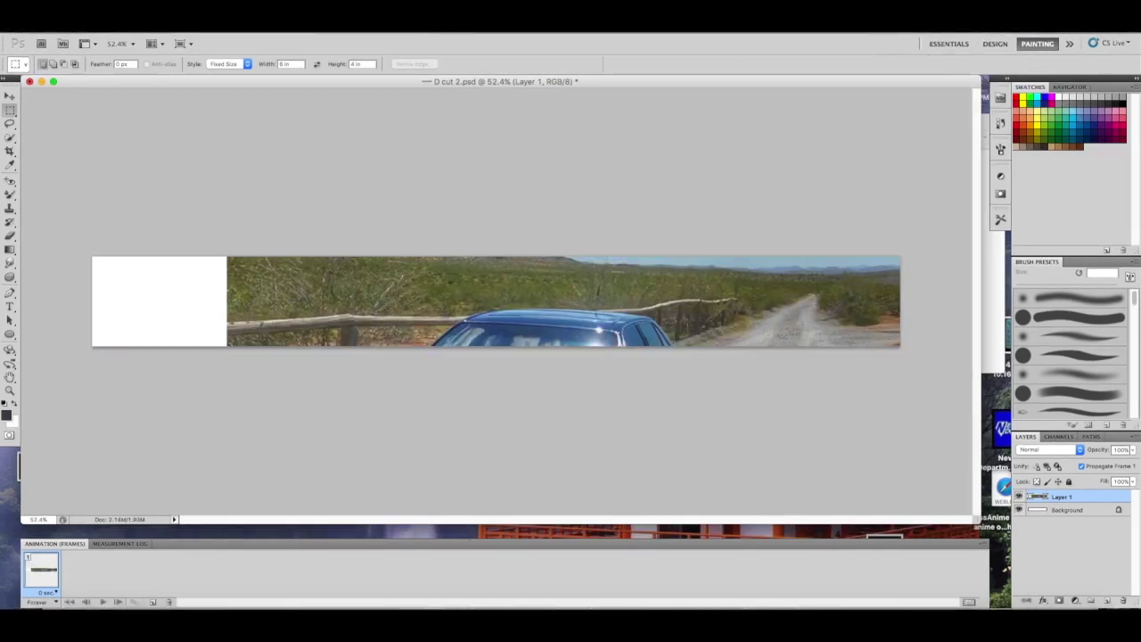
key(super+n)
key(Return)
key(super+v)
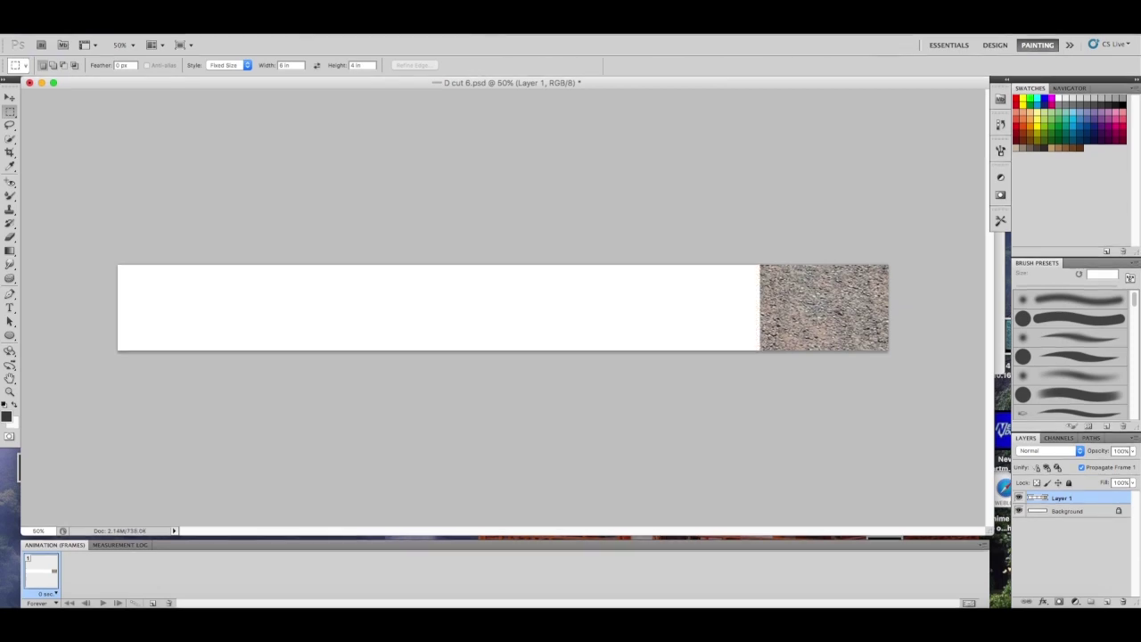
- Cut the last remaining 6 by 4 inch tile out of the D cut 6.psd strip
key(super+z)
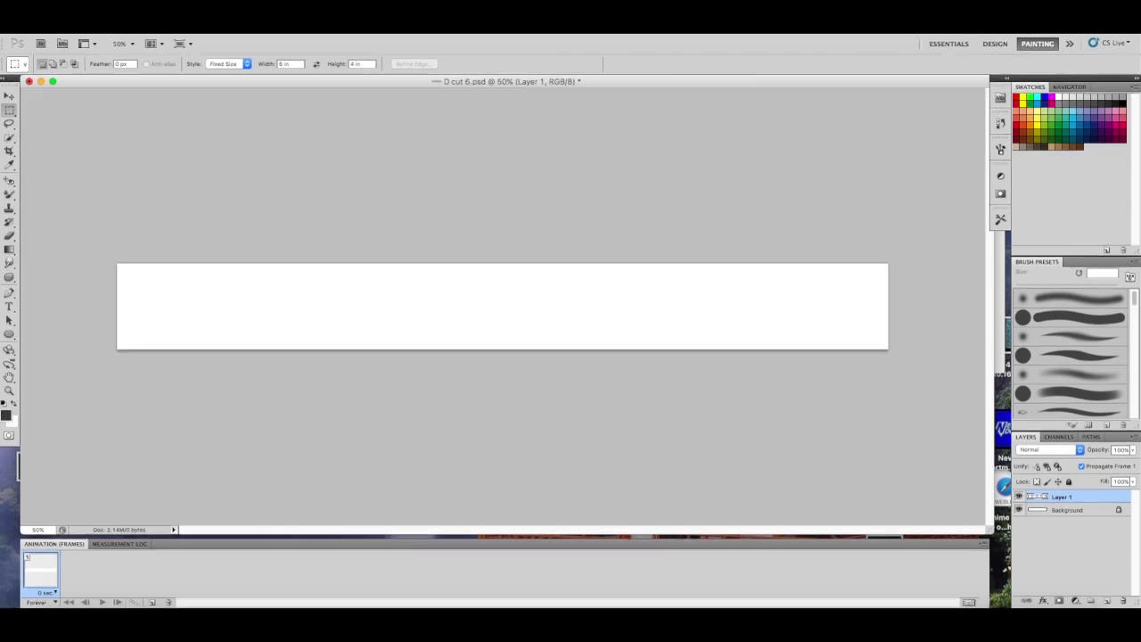